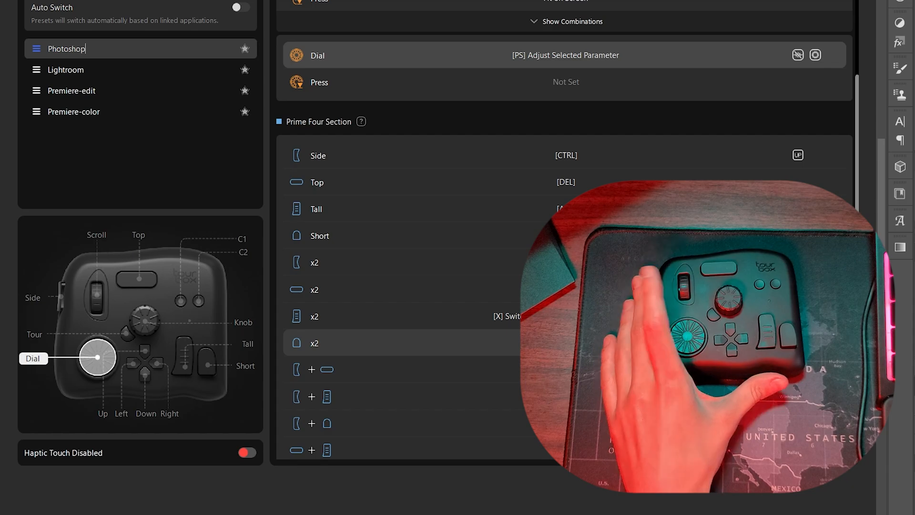
Step: Review the Photoshop preset's rotating control, combination and C1 button assignments in the TourBox Console
scroll(564, 247, "up", 2)
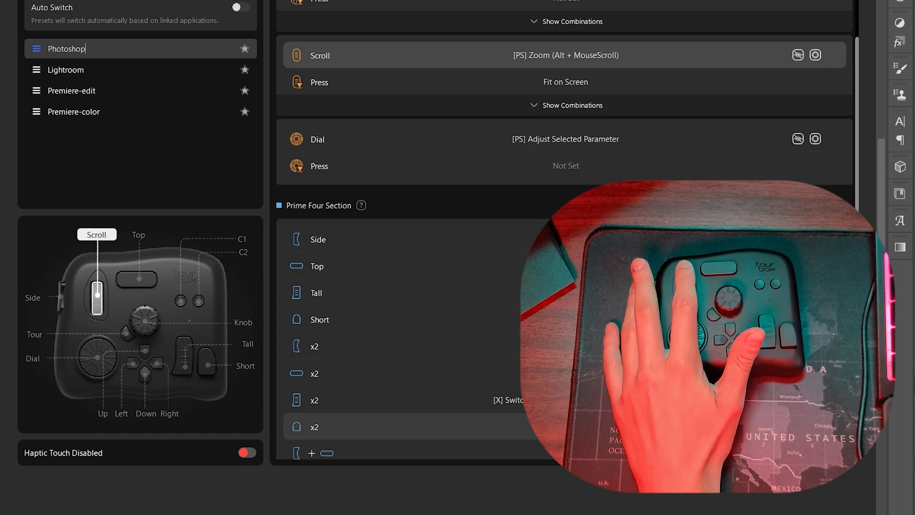
key("Delete")
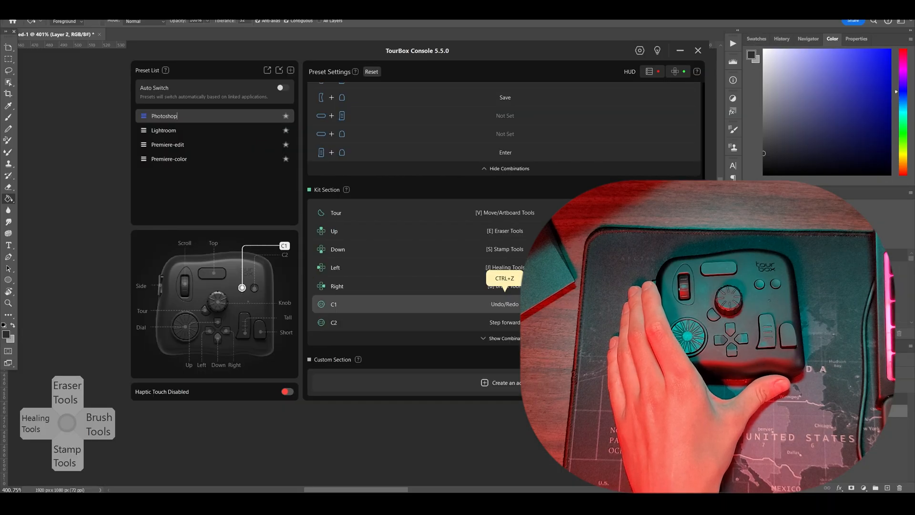
left_click(591, 336)
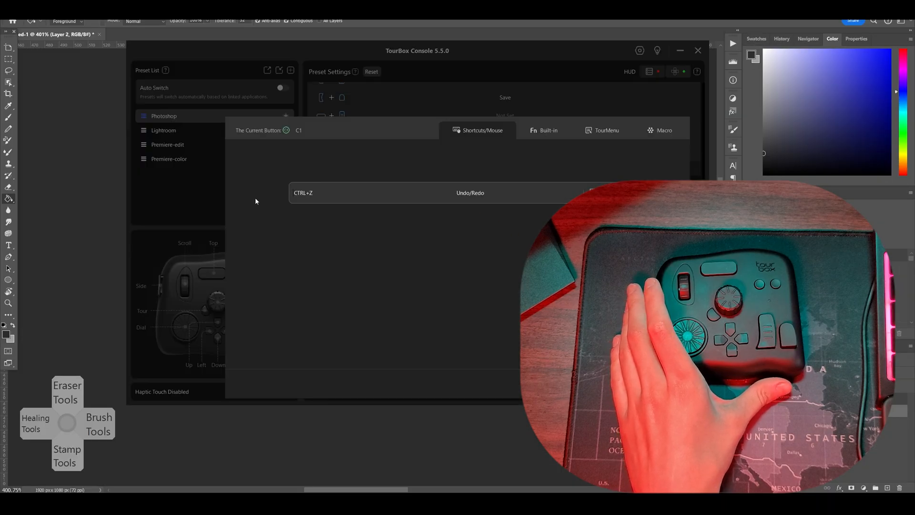
left_click(660, 383)
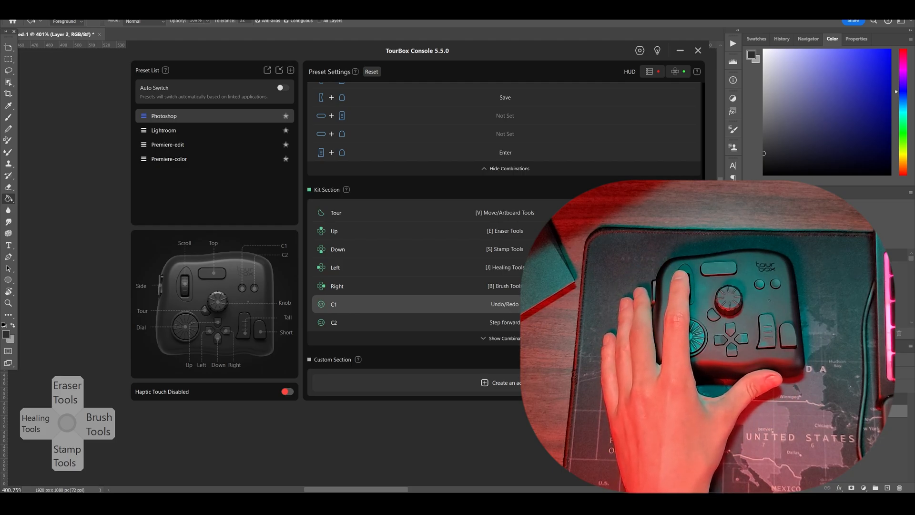
scroll(505, 238, "up", 5)
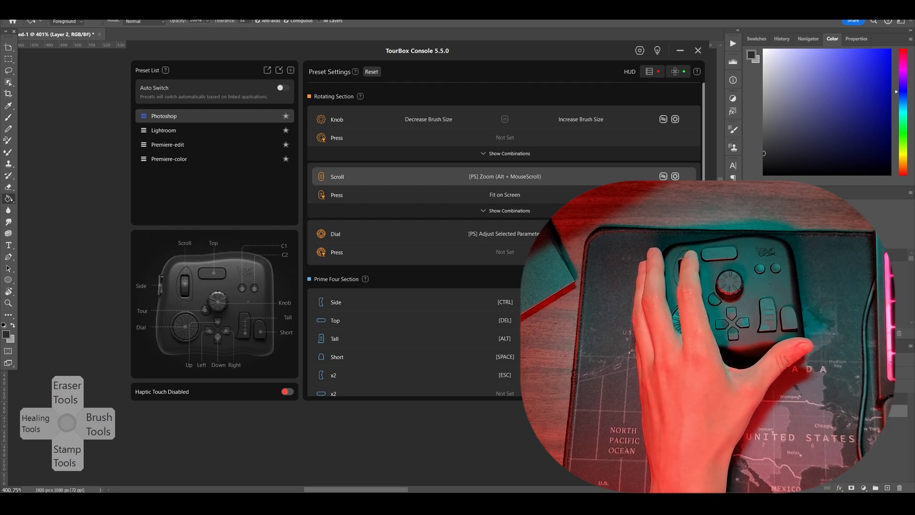
scroll(413, 238, "down", 1)
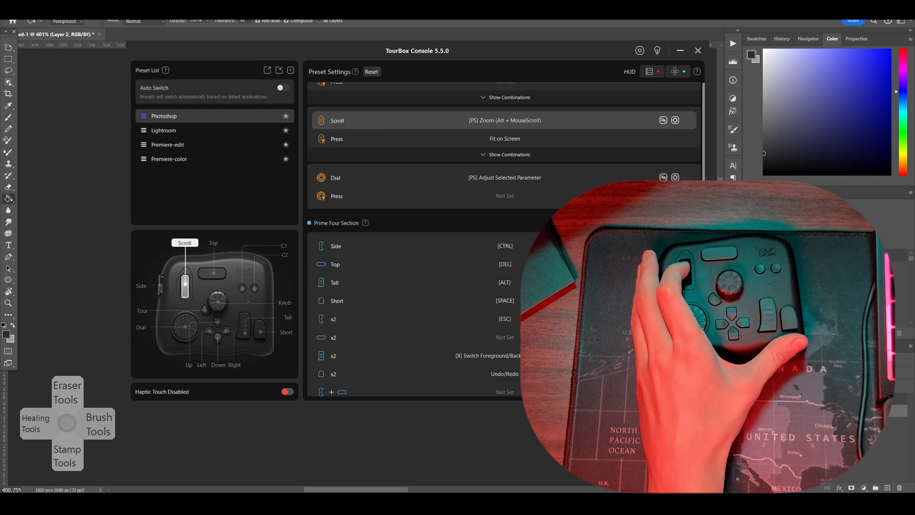
scroll(600, 151, "up", 2)
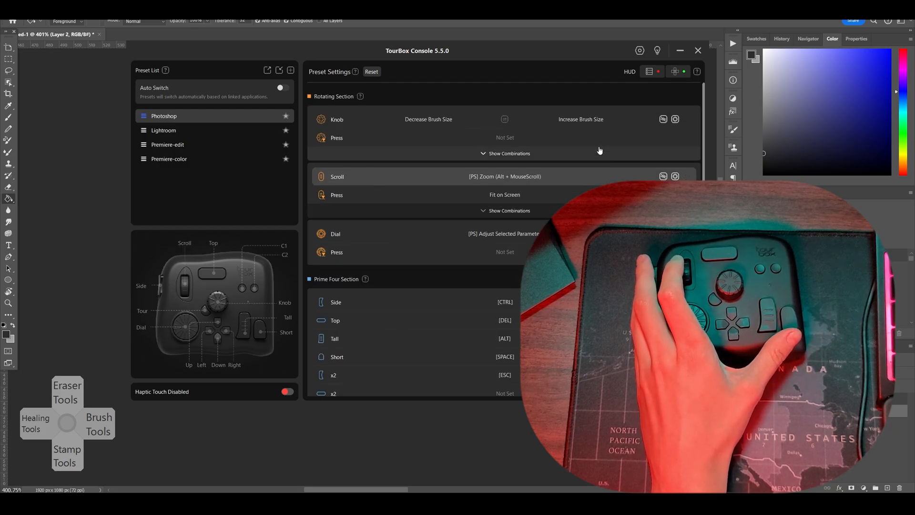
scroll(599, 151, "down", 8)
scroll(501, 121, "down", 3)
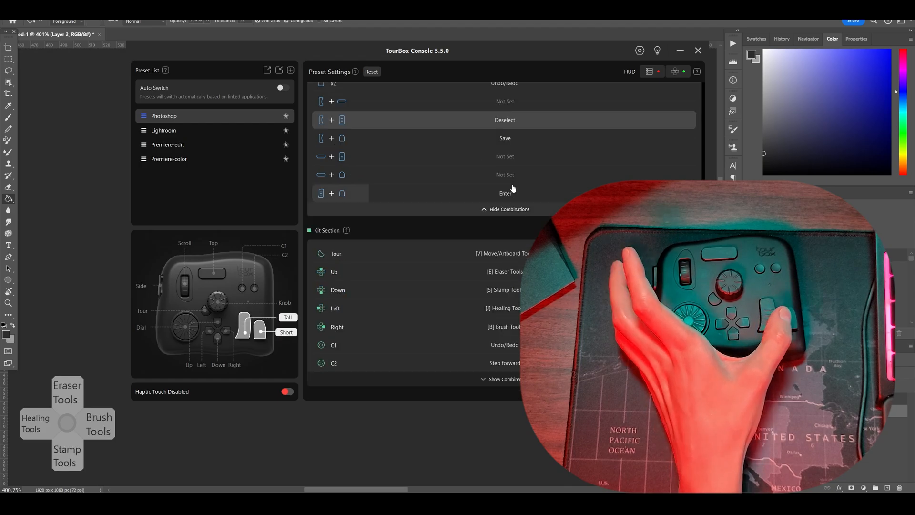
left_click(504, 122)
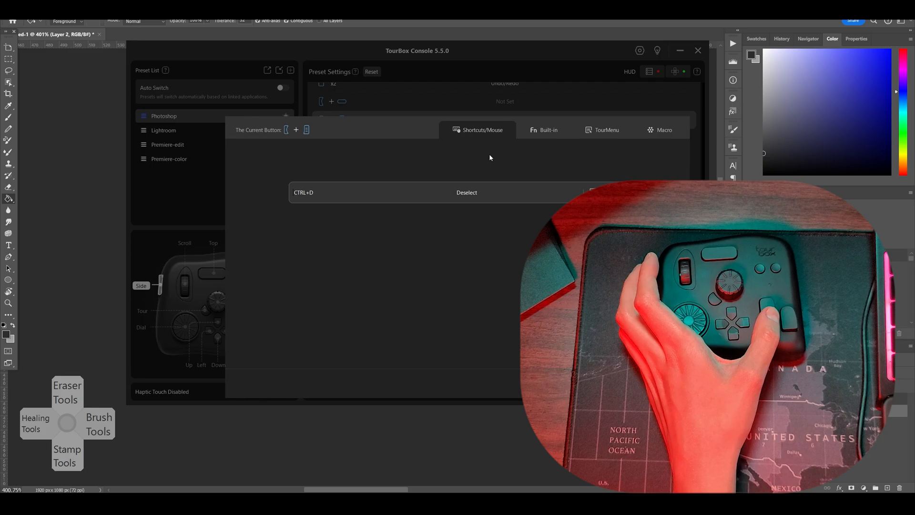
key("a")
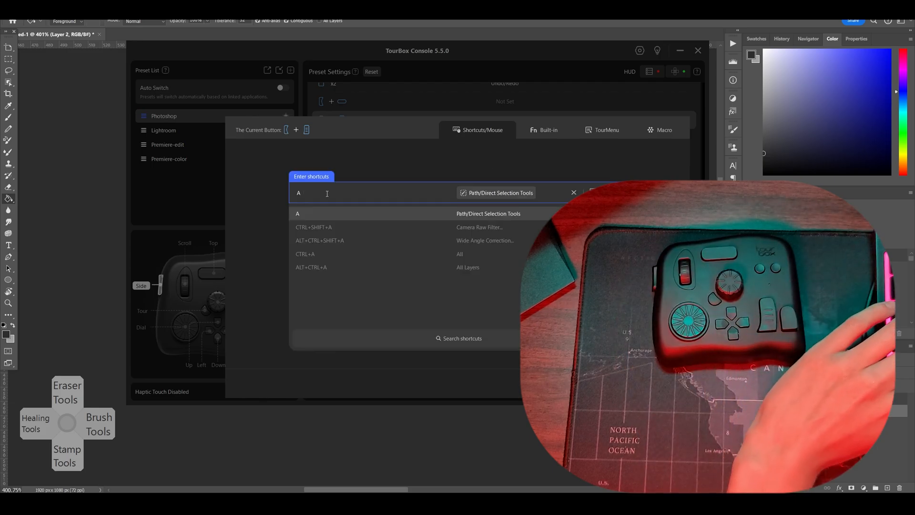
key("BackSpace")
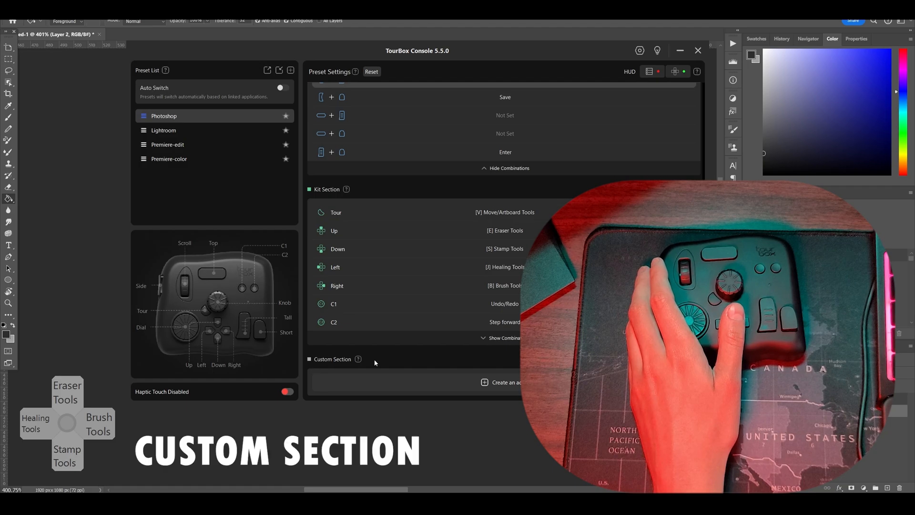
Step: Reposition the directional tool HUD and minimize the TourBox Console to work on the canvas with the Brush tool
left_click(504, 382)
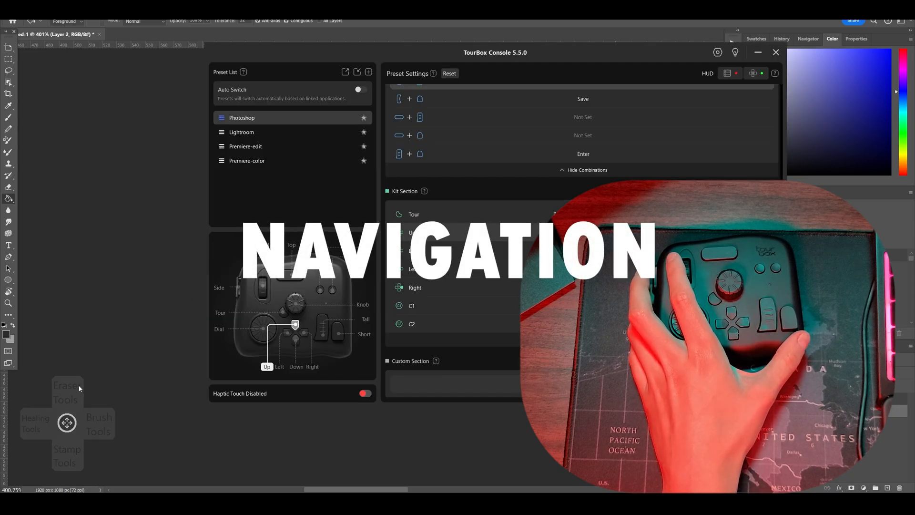
mouse_move(66, 423)
left_mouse_down()
mouse_move(106, 258)
mouse_move(437, 195)
mouse_move(228, 298)
mouse_move(302, 365)
mouse_move(486, 229)
left_mouse_up()
left_click(758, 52)
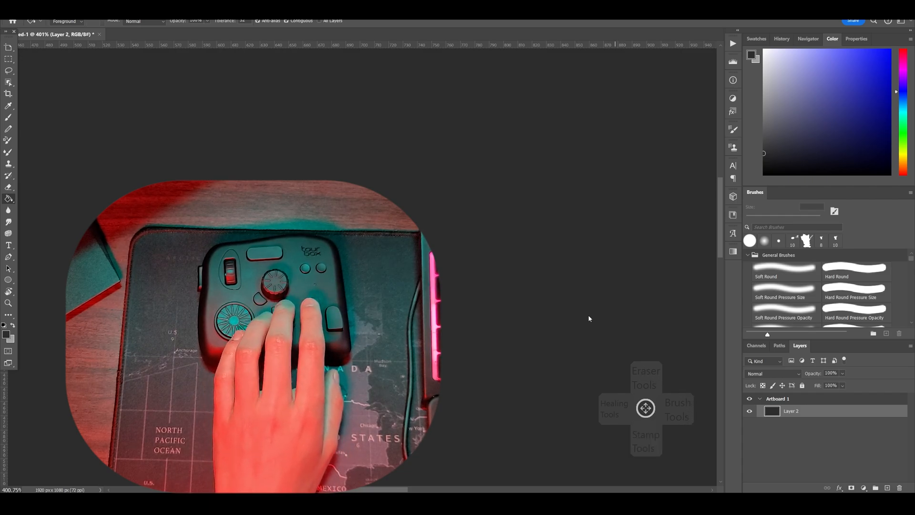
key("b")
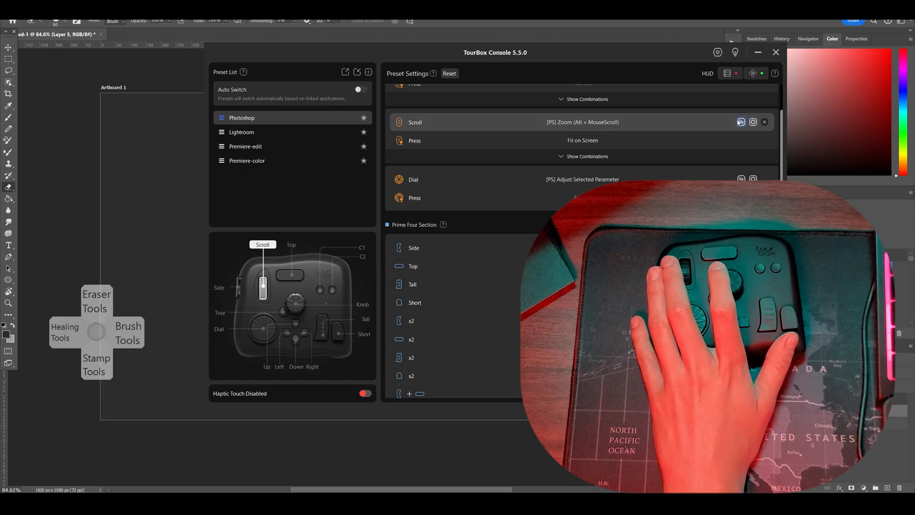
Step: Try the Scroll control's haptic feedback at the off, weak and strong levels
left_click(741, 122)
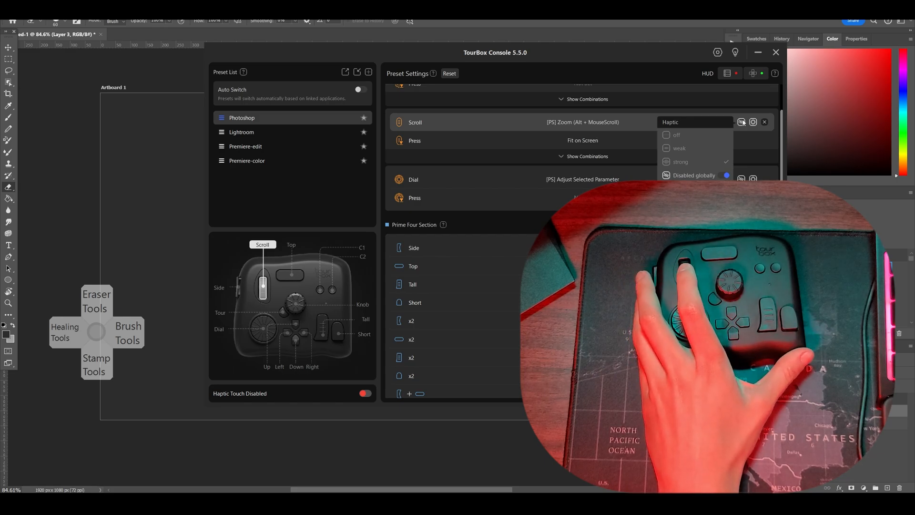
left_click(678, 137)
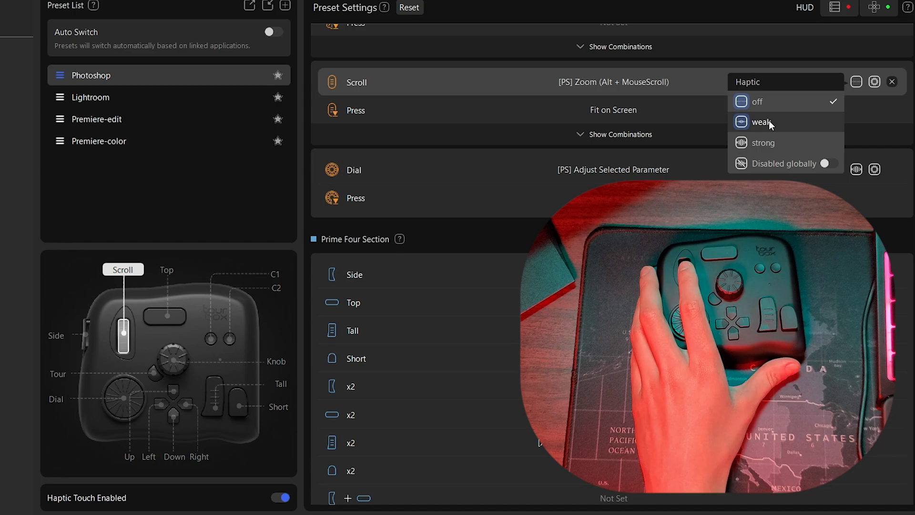
left_click(768, 122)
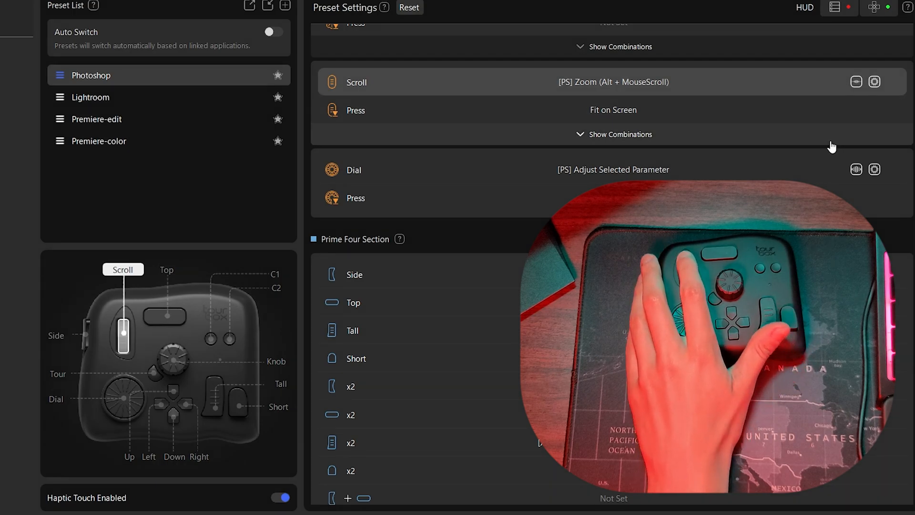
left_click(856, 82)
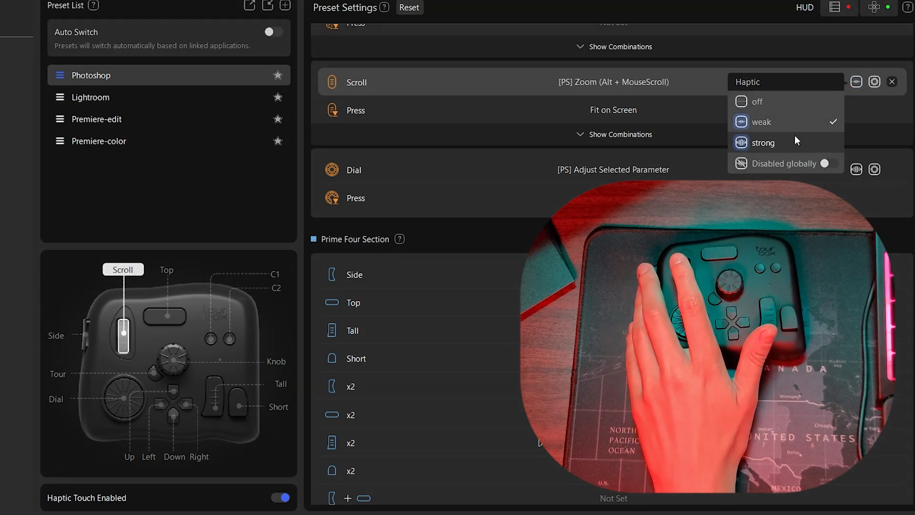
left_click(795, 139)
Step: Set the Scroll control's rotation speed to medium and open the Dial's rotation speed options
left_click(875, 82)
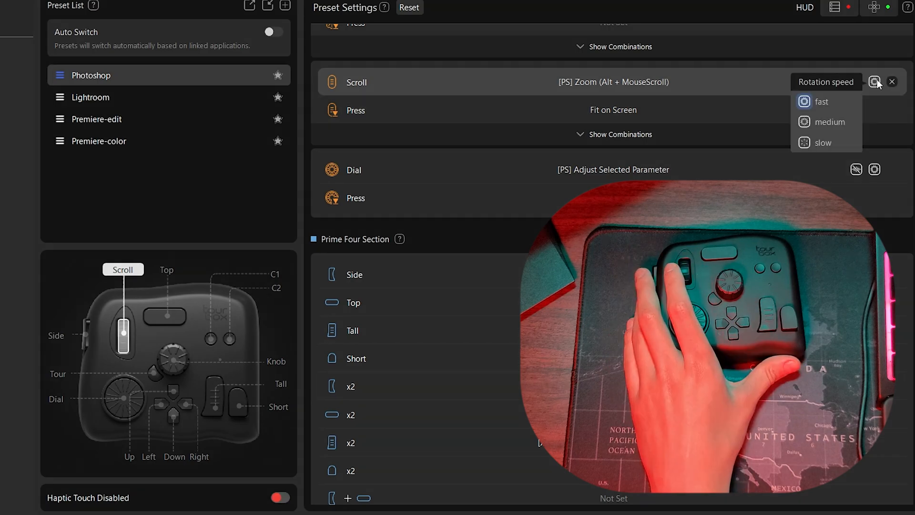
left_click(834, 122)
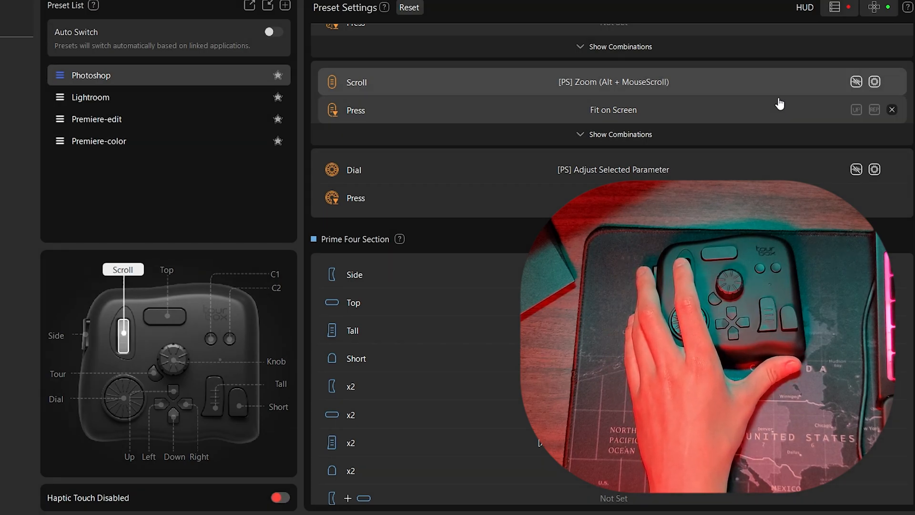
left_click(875, 168)
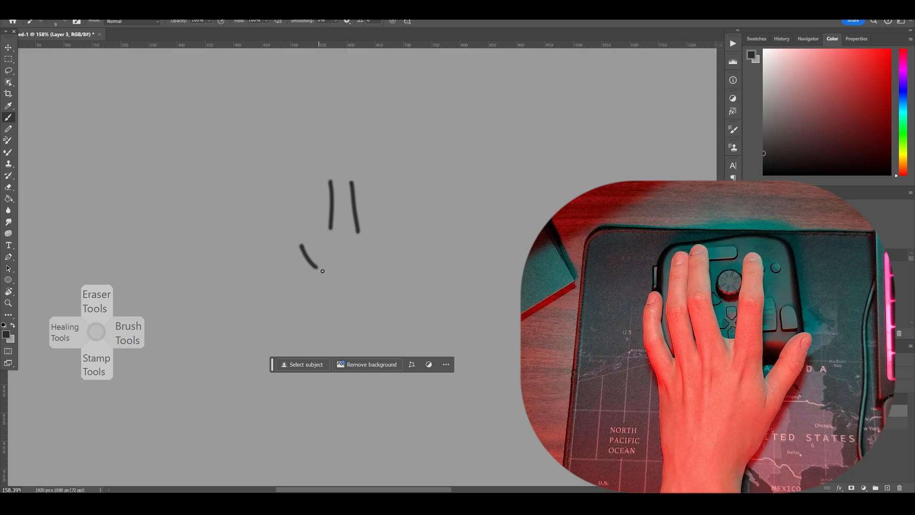
Step: Paint the curved smile beneath the two vertical eye strokes
left_click_drag(323, 271, 402, 243)
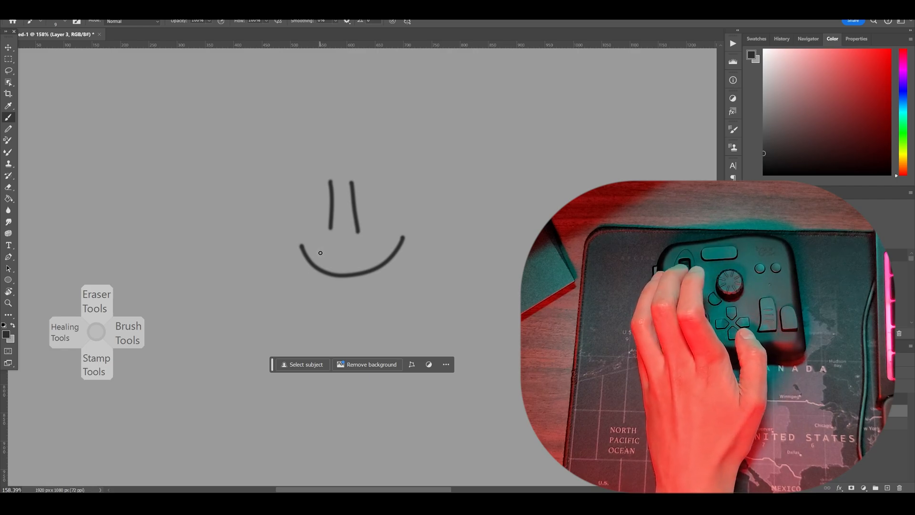
scroll(320, 255, "down", 4)
scroll(321, 255, "up", 3)
scroll(320, 255, "down", 3)
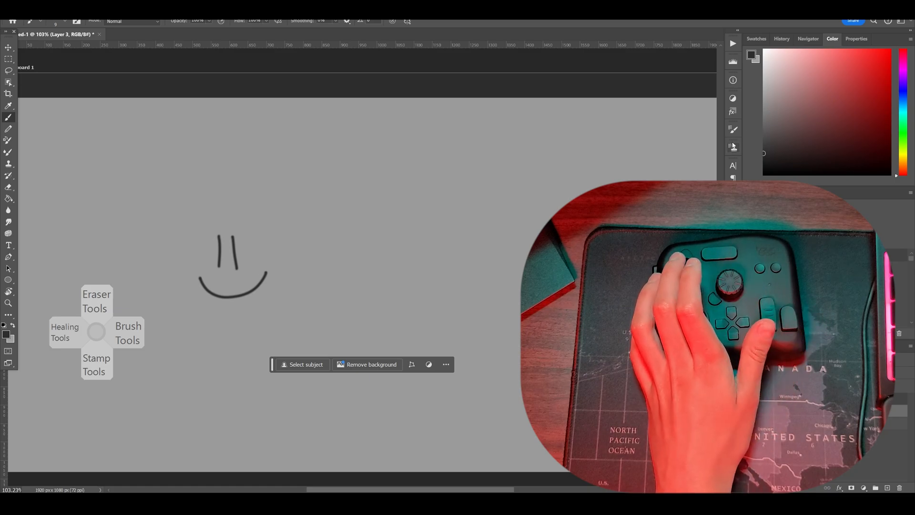
Step: Enlarge the brush and paint a single soft dot just above and to the right of the smiley's eyes
key("bracketright")
key("bracketright")
key("bracketright")
key("bracketright")
key("bracketright")
key("bracketright")
key("bracketright")
key("bracketright")
left_click(258, 228)
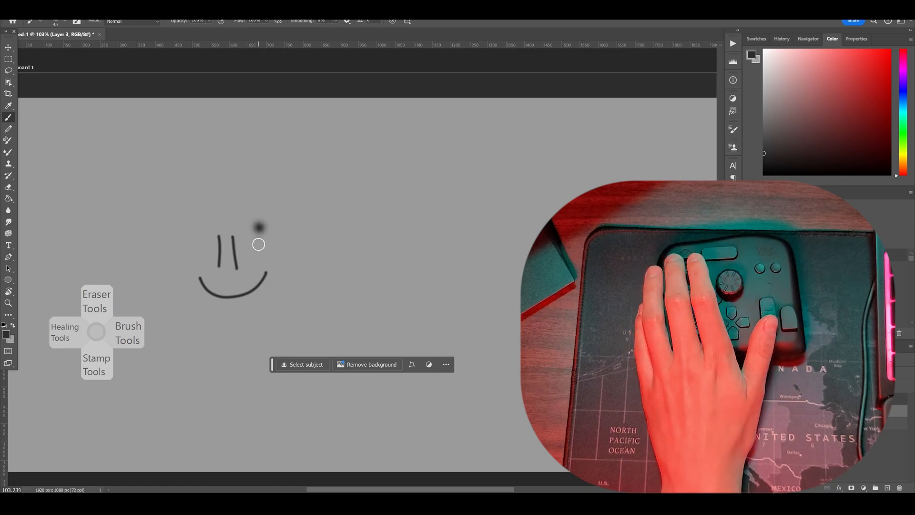
scroll(258, 243, "up", 4)
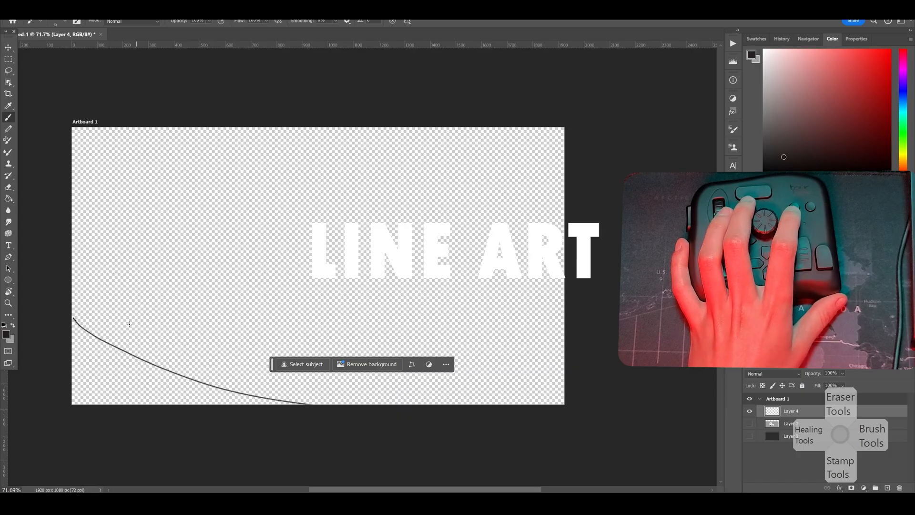
Step: Sketch the overlapping horizon and hill contour lines across the lower half of the artboard on Layer 4
left_click_drag(82, 310, 565, 398)
left_click_drag(177, 336, 565, 336)
mouse_move(75, 281)
left_mouse_down()
mouse_move(156, 283)
mouse_move(281, 345)
left_mouse_up()
left_click_drag(182, 307, 365, 373)
mouse_move(293, 354)
left_mouse_down()
mouse_move(536, 388)
mouse_move(274, 93)
left_mouse_up()
left_click_drag(409, 374, 565, 384)
left_click_drag(220, 312, 564, 329)
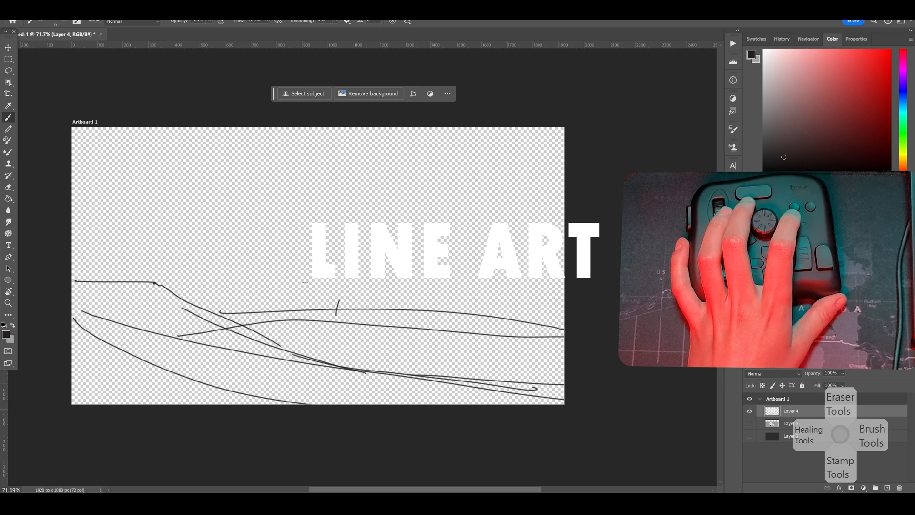
Step: Sketch the castle's towers and roofs above the horizon, plus a steep cliff line descending from the artboard's upper left
left_click_drag(319, 206, 359, 197)
left_click_drag(346, 203, 342, 251)
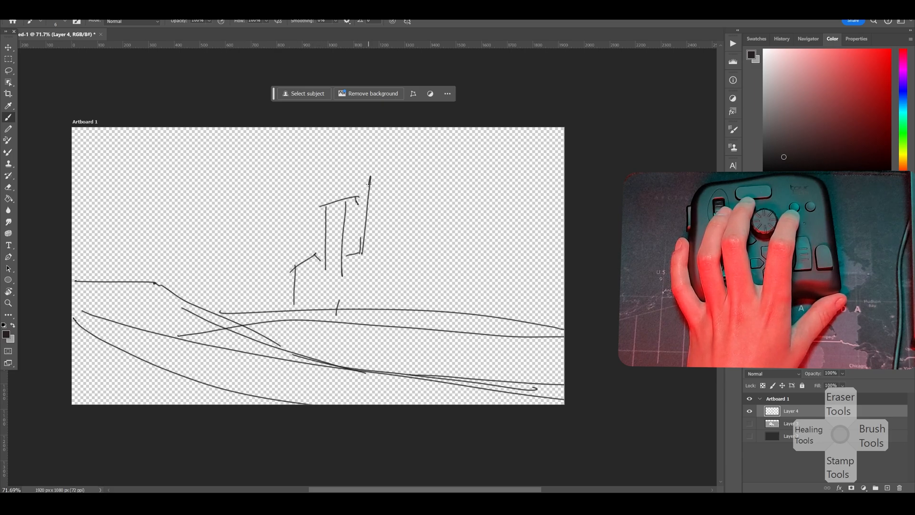
left_click_drag(299, 323, 564, 335)
left_click_drag(471, 300, 472, 317)
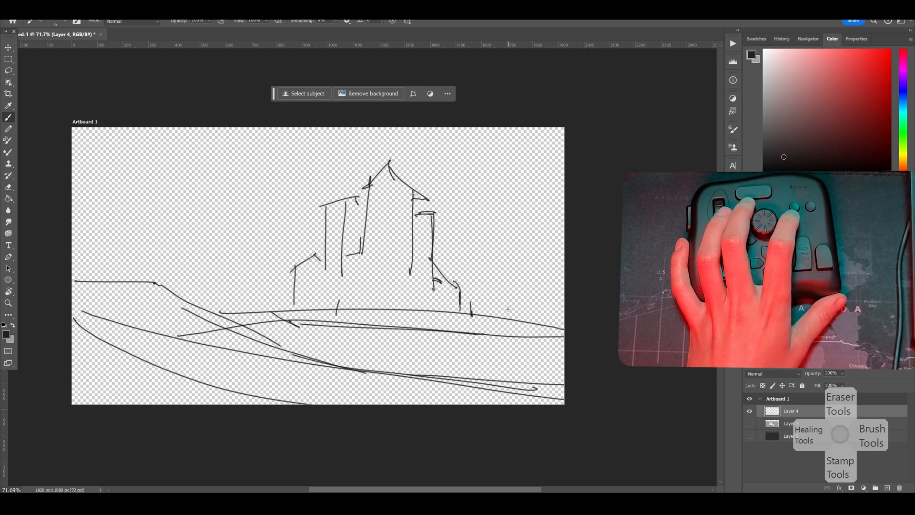
left_click_drag(152, 130, 266, 323)
Step: Erase the surplus overlapping contour lines below the horizon and in the foreground with the Eraser tool
scroll(238, 311, "down", 1)
key("e")
mouse_move(140, 316)
left_mouse_down()
mouse_move(256, 360)
mouse_move(199, 374)
mouse_move(405, 398)
mouse_move(230, 338)
mouse_move(319, 336)
left_mouse_up()
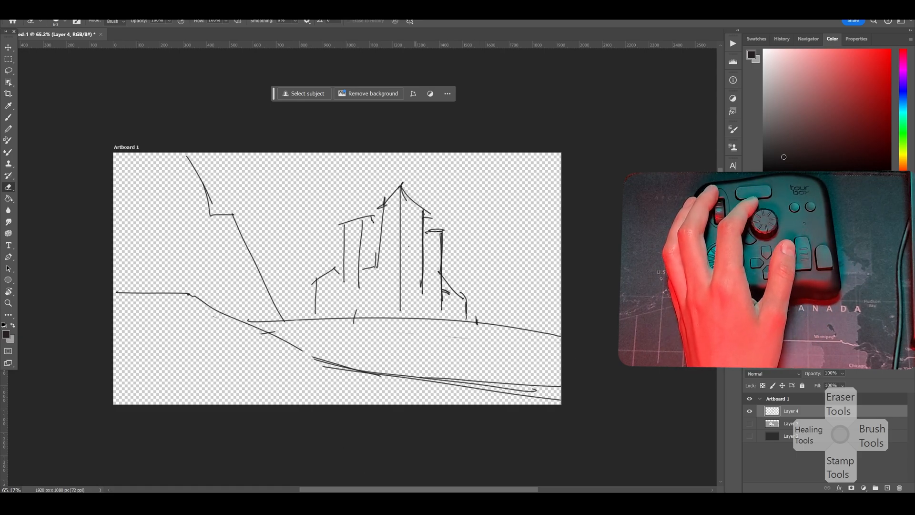
left_click(10, 61)
left_click_drag(211, 235, 213, 236)
key("e")
key("bracketleft")
key("bracketleft")
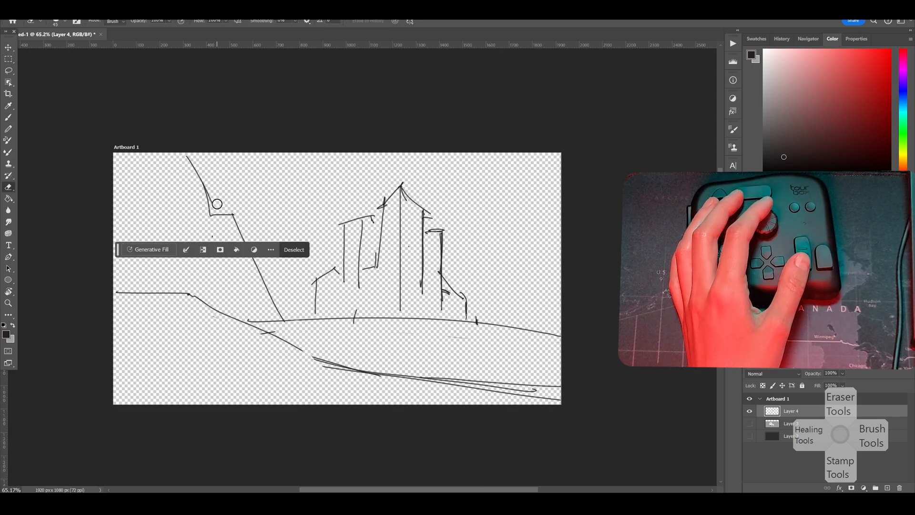
left_click_drag(124, 249, 184, 86)
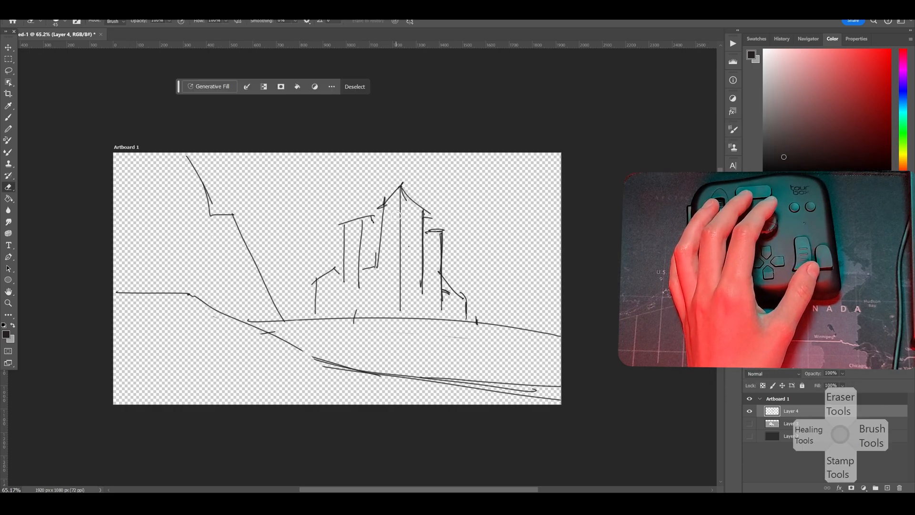
key("b")
key("ctrl+d")
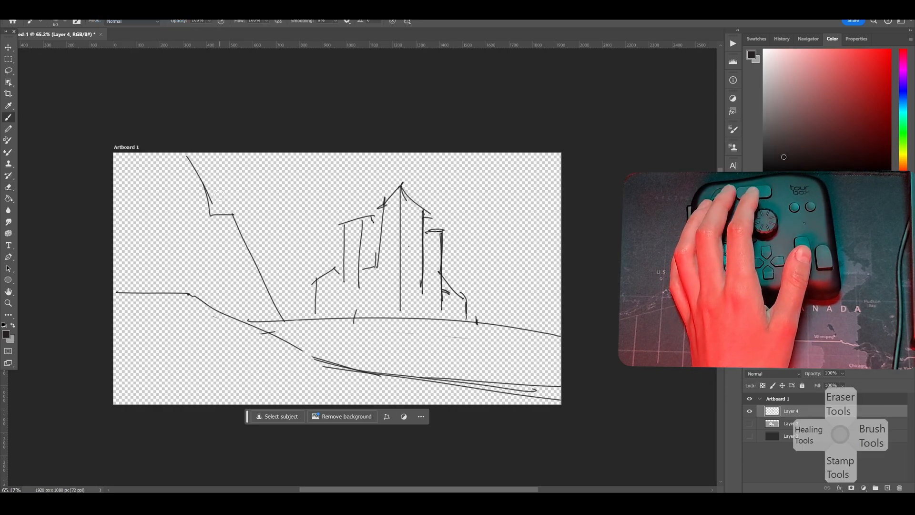
Step: Erase the cliff outline in the artboard's upper left and return to the Brush tool
key("e")
left_click_drag(187, 156, 264, 283)
key("b")
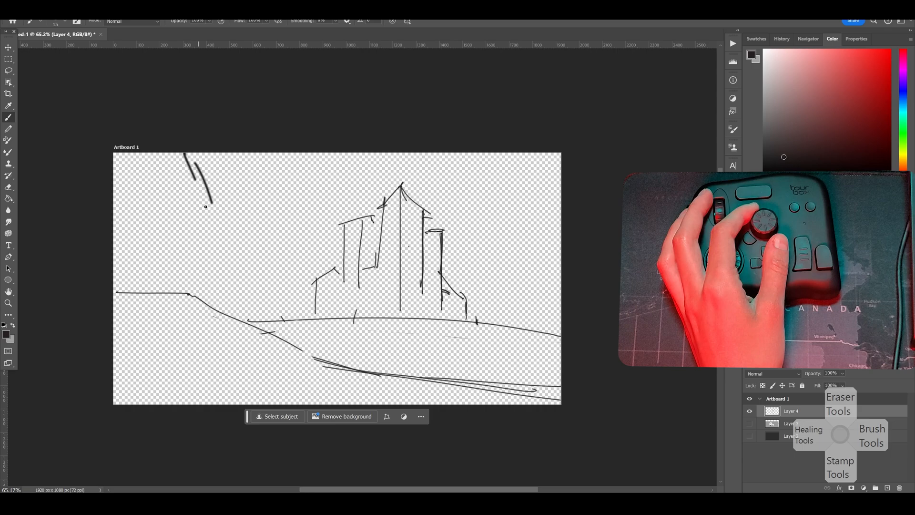
left_click_drag(205, 206, 219, 244)
left_click_drag(213, 176, 265, 267)
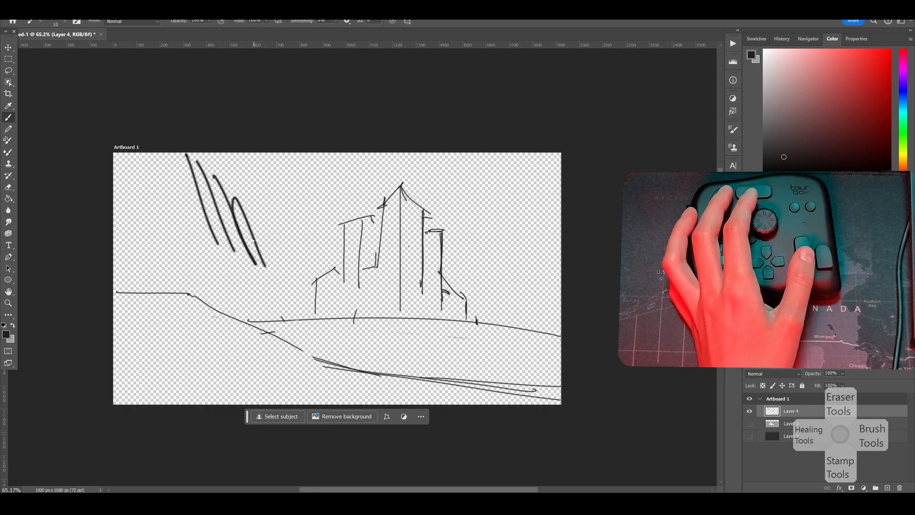
key("ctrl+z")
key("ctrl+z")
key("ctrl+z")
Step: Select the castle sketch with the Lasso tool, move it slightly left along the horizon, and deselect it
key("l")
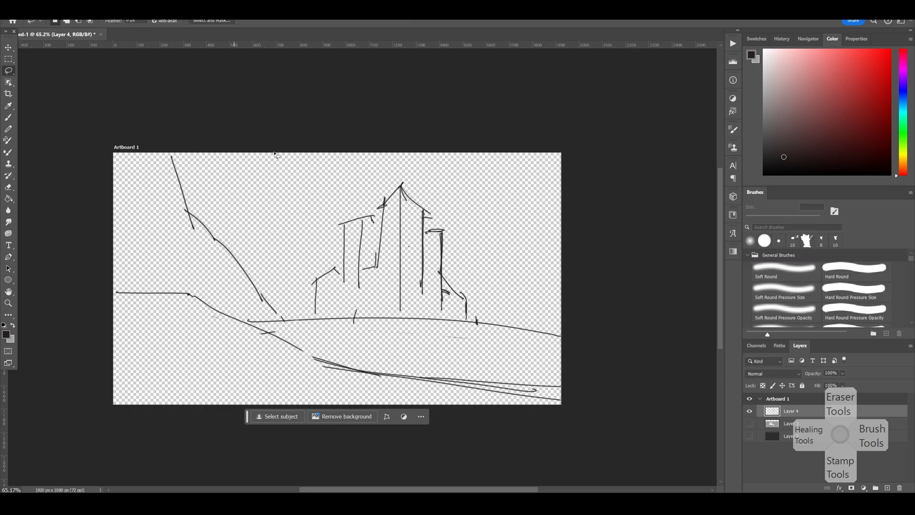
mouse_move(458, 214)
left_mouse_down()
mouse_move(355, 313)
mouse_move(456, 212)
left_mouse_up()
left_click_drag(362, 240, 344, 241)
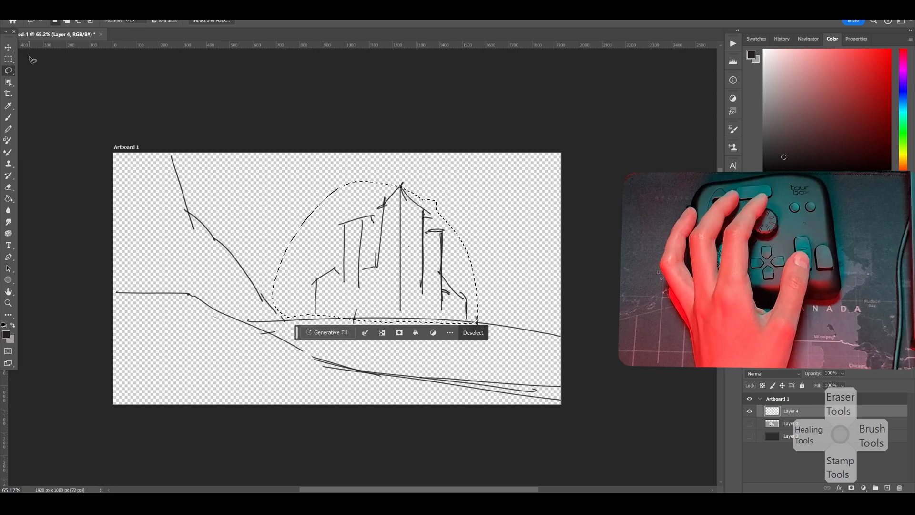
key("ctrl+z")
key("v")
left_click_drag(397, 282, 378, 281)
key("ctrl+d")
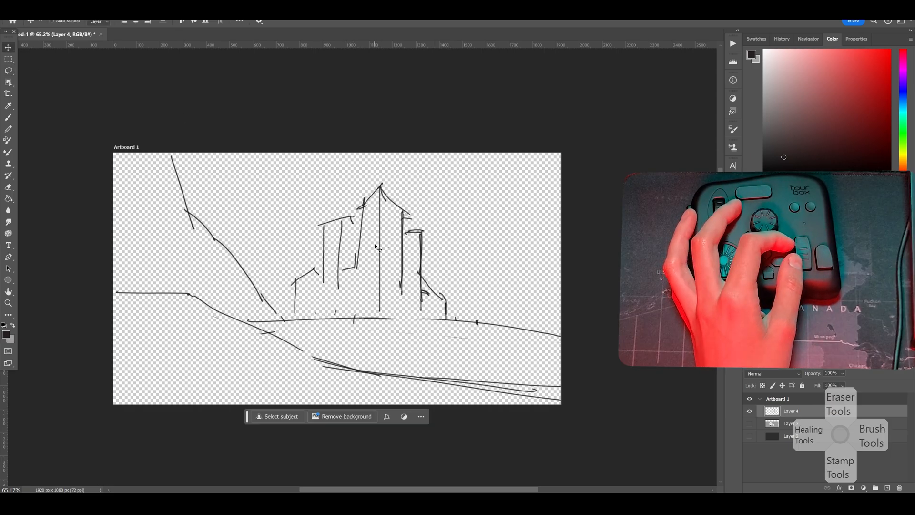
Step: Sketch the cliff outline down the artboard's right edge to the horizon using a smaller brush
key("b")
key("bracketleft")
key("bracketleft")
key("bracketleft")
key("bracketleft")
key("bracketleft")
key("bracketleft")
key("bracketleft")
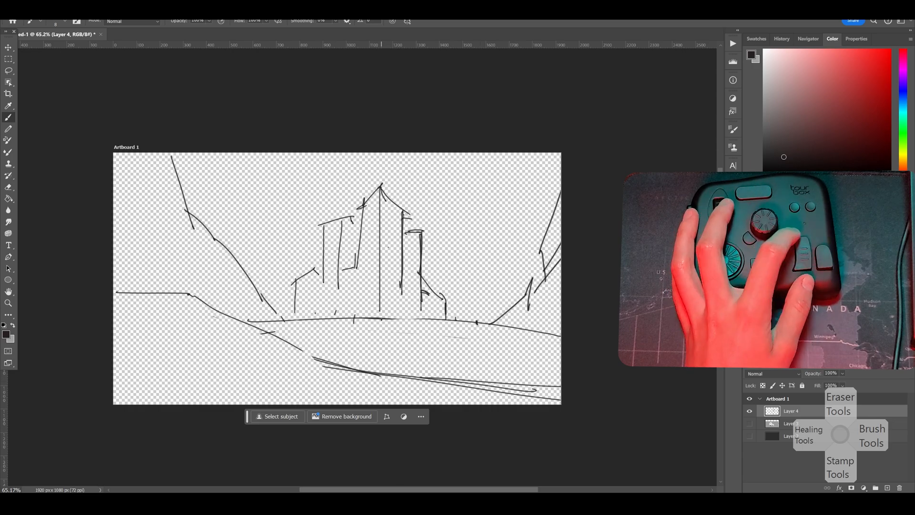
Step: Choose dark brown as the foreground colour and enlarge the brush to 150 px
left_click(904, 166)
left_click(841, 145)
key("bracketright")
key("bracketright")
key("bracketright")
key("bracketright")
key("bracketright")
key("bracketright")
key("bracketright")
key("bracketright")
key("bracketright")
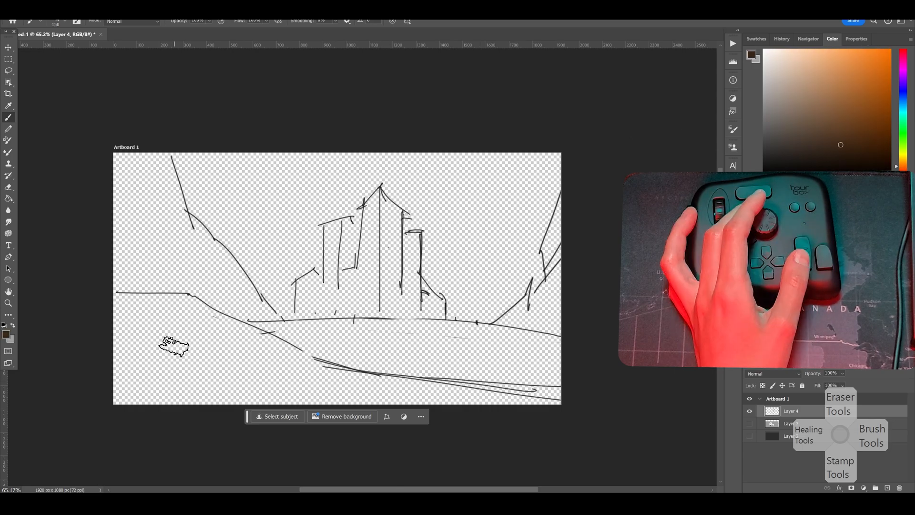
mouse_move(151, 330)
left_mouse_down()
mouse_move(226, 384)
mouse_move(320, 396)
left_mouse_up()
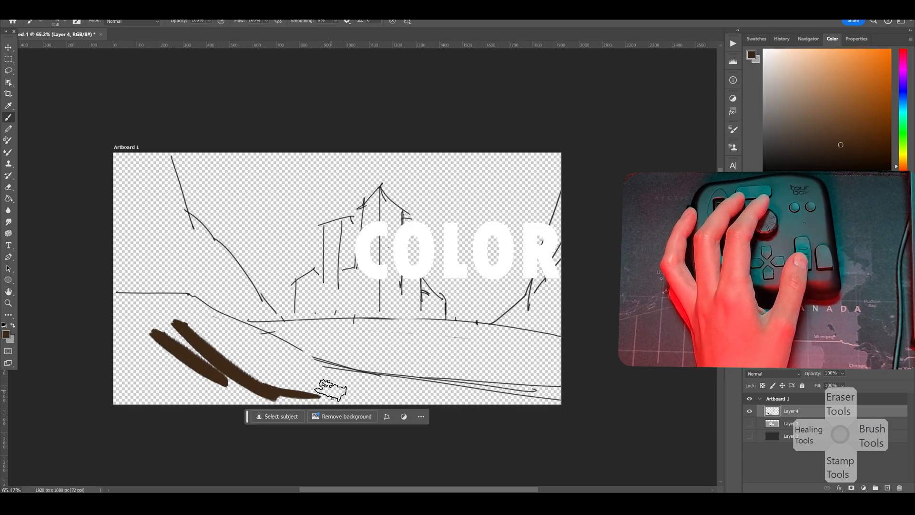
key("ctrl+z")
key("ctrl+z")
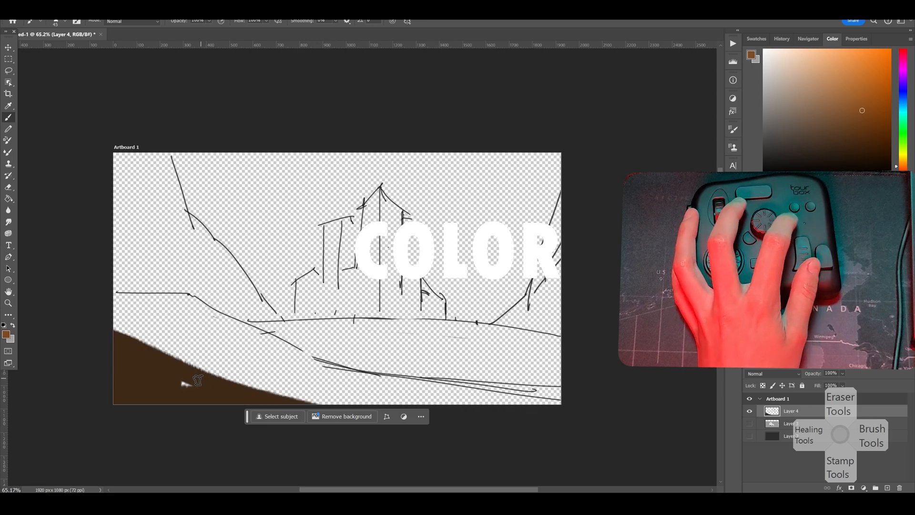
Step: Paint the foreground slope and the hill behind it in dark and medium brown on Layer 4
mouse_move(140, 316)
left_mouse_down()
mouse_move(388, 400)
mouse_move(402, 415)
mouse_move(477, 404)
left_mouse_up()
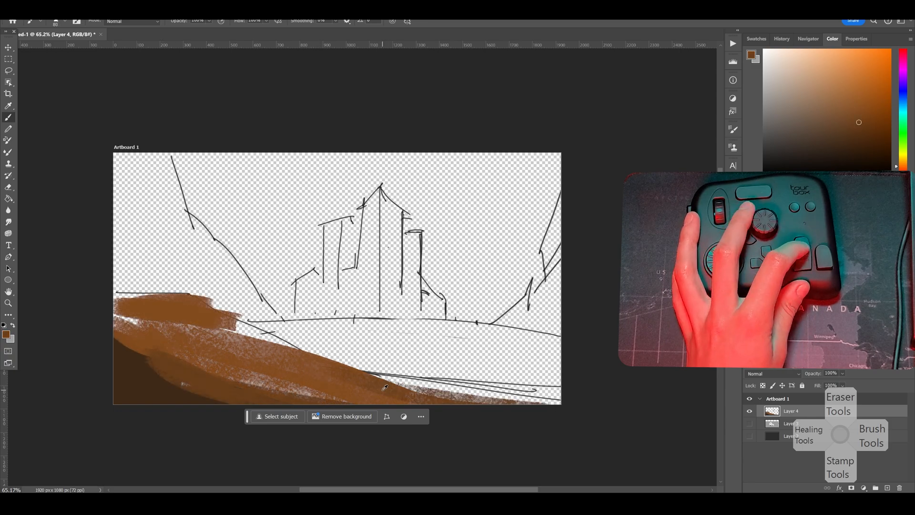
left_click_drag(352, 369, 553, 389)
left_click_drag(552, 387, 328, 370)
left_click_drag(119, 315, 140, 369)
Step: Fill the ground up to the horizon with orange-brown, adding a dark brown mound and a medium brown band along the slope
left_click(145, 358, "alt")
key("bracketright")
key("bracketright")
key("bracketright")
key("bracketright")
key("bracketright")
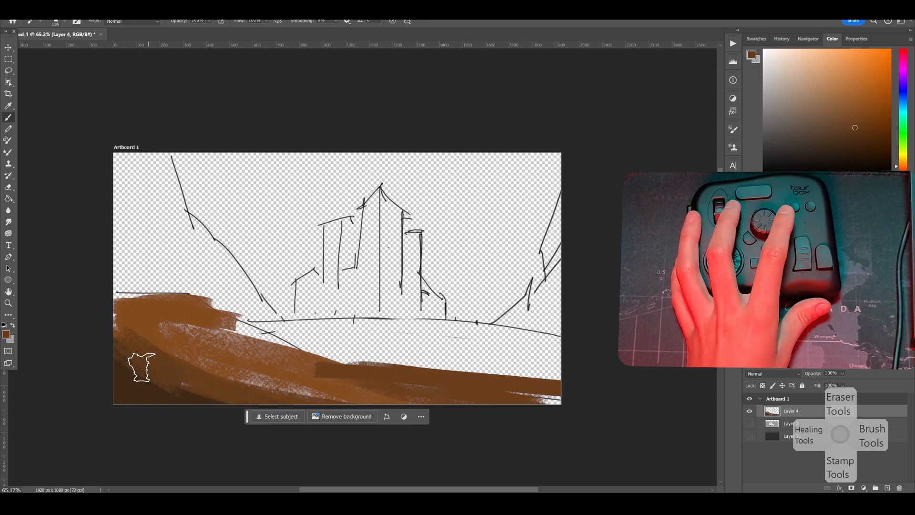
mouse_move(374, 351)
left_mouse_down()
mouse_move(291, 333)
mouse_move(552, 353)
mouse_move(357, 365)
left_mouse_up()
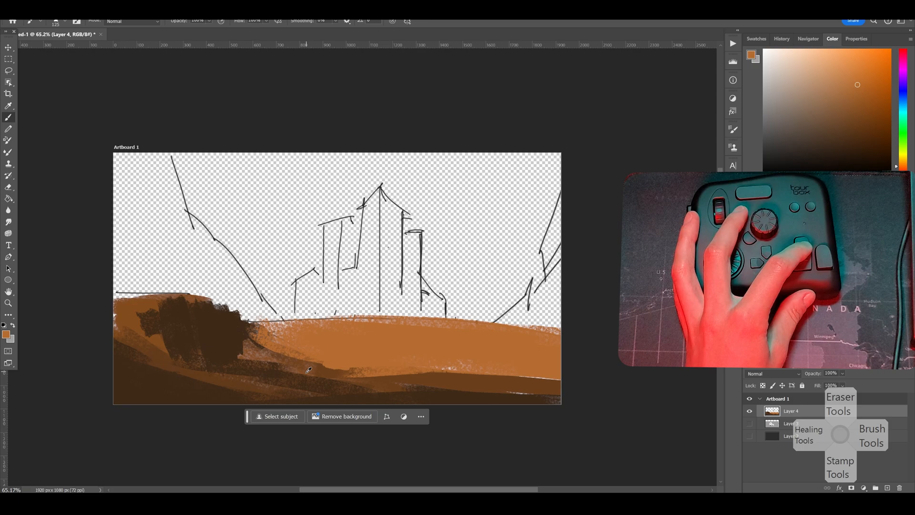
left_click(303, 371, "alt")
left_click_drag(269, 347, 415, 374)
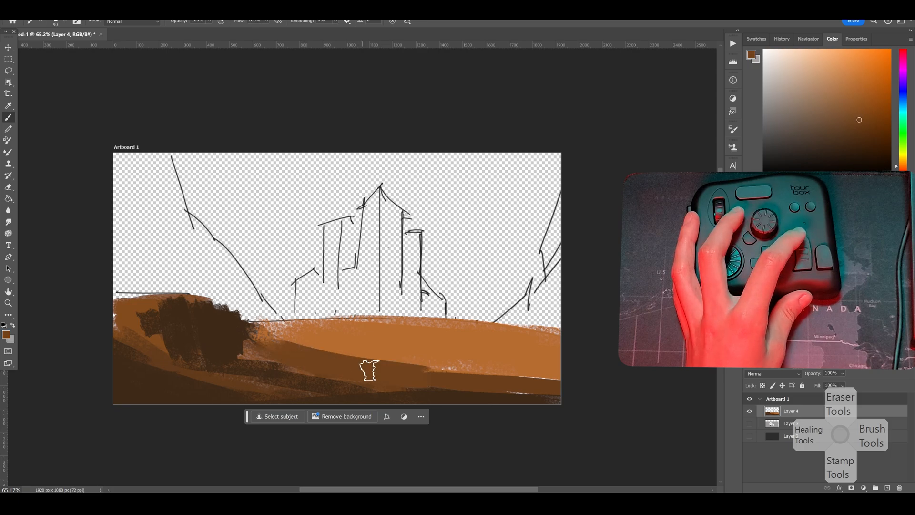
Step: Block in the left and right cliffs over their outlines with layered light and dark greys
left_click_drag(138, 203, 208, 274)
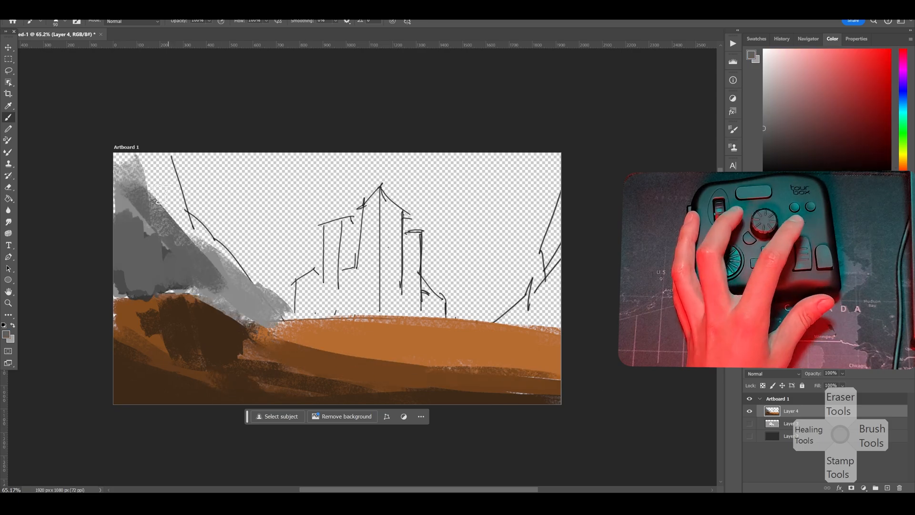
key("bracketright")
key("bracketright")
left_click_drag(162, 174, 272, 305)
left_click_drag(228, 285, 242, 314)
left_click_drag(125, 196, 129, 162)
key("bracketleft")
key("bracketleft")
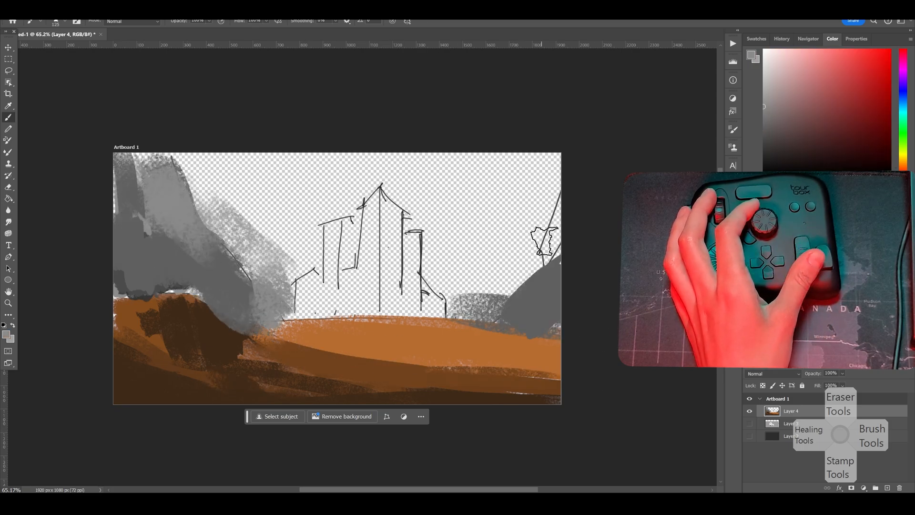
mouse_move(543, 241)
left_mouse_down()
mouse_move(531, 281)
mouse_move(469, 313)
mouse_move(572, 269)
left_mouse_up()
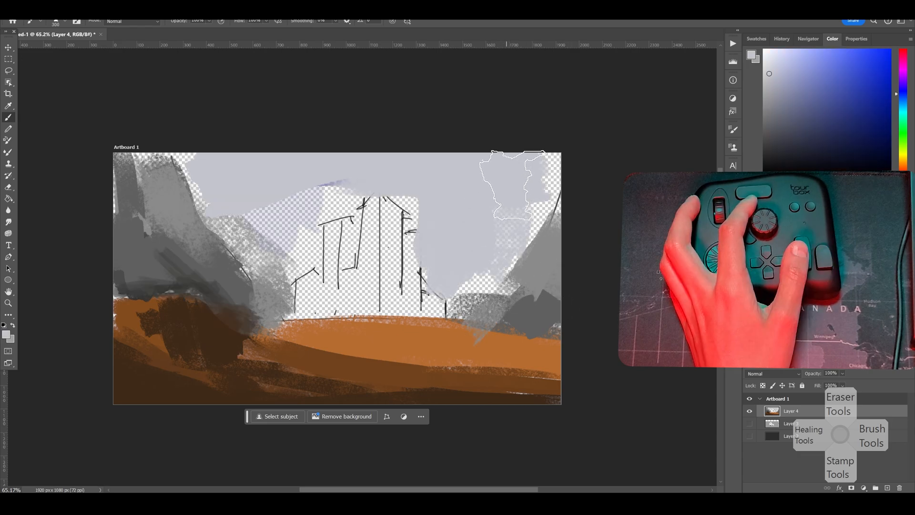
Step: Paint the sky pale grey-lavender and blend bluish tones into its right side with the brush enlarged to 400 px
key("bracketleft")
key("bracketleft")
key("bracketleft")
key("bracketleft")
key("bracketleft")
key("bracketleft")
mouse_move(486, 266)
left_mouse_down()
mouse_move(524, 192)
mouse_move(565, 160)
left_mouse_up()
mouse_move(478, 202)
left_mouse_down()
mouse_move(561, 147)
mouse_move(505, 195)
mouse_move(507, 155)
mouse_move(501, 183)
left_mouse_up()
left_click(477, 188, "alt")
key("bracketright")
key("bracketright")
key("bracketright")
key("bracketright")
key("bracketright")
key("bracketright")
key("bracketright")
left_click(449, 191, "alt")
left_click_drag(447, 195, 502, 186)
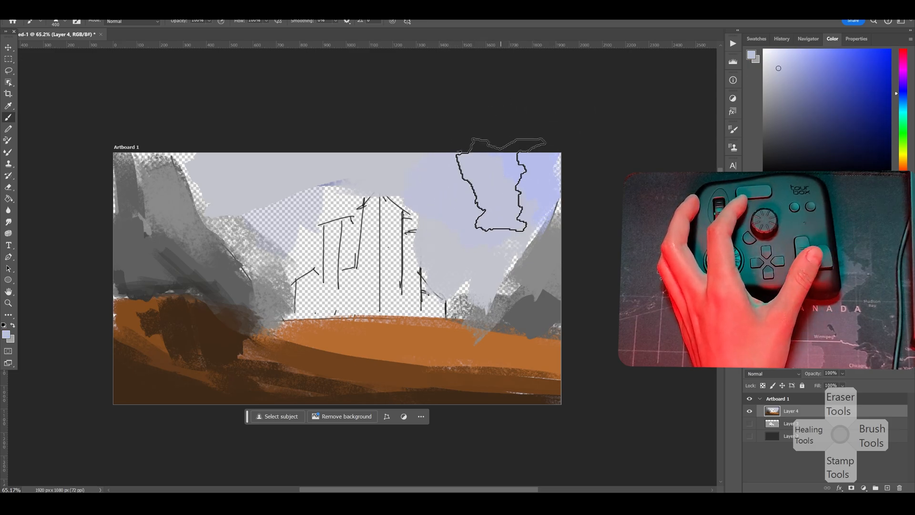
Step: Paint a pinkish cloud in the sky's upper right and extend the lavender sky around the castle's left side
key("bracketleft")
key("bracketleft")
key("bracketleft")
key("bracketleft")
mouse_move(466, 256)
left_mouse_down()
mouse_move(489, 244)
mouse_move(542, 164)
mouse_move(481, 275)
mouse_move(492, 186)
left_mouse_up()
left_click_drag(260, 198, 273, 219)
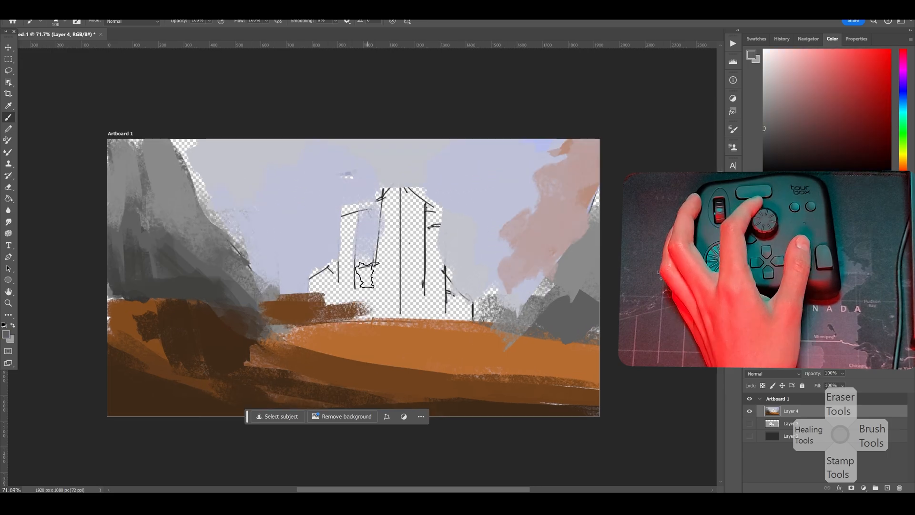
Step: Block in the castle with a grey base and brown towers over the line sketch
mouse_move(377, 291)
left_mouse_down()
mouse_move(398, 224)
mouse_move(439, 300)
mouse_move(495, 314)
left_mouse_up()
left_click(310, 303, "alt")
key("bracketleft")
key("bracketleft")
mouse_move(315, 298)
left_mouse_down()
mouse_move(343, 267)
mouse_move(348, 300)
mouse_move(360, 296)
mouse_move(382, 197)
mouse_move(398, 209)
mouse_move(415, 309)
left_mouse_up()
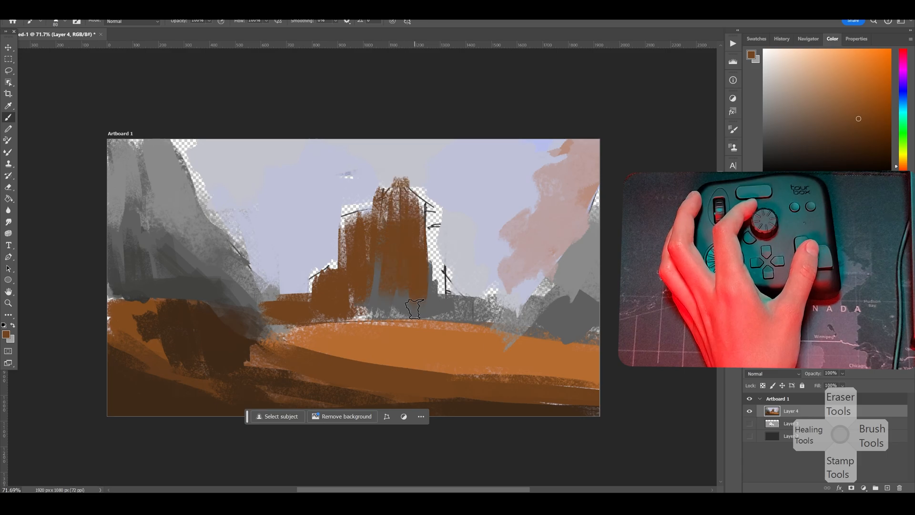
left_click(571, 309, "alt")
mouse_move(436, 223)
left_mouse_down()
mouse_move(406, 194)
mouse_move(426, 208)
mouse_move(409, 214)
mouse_move(416, 208)
mouse_move(427, 256)
mouse_move(448, 231)
mouse_move(439, 282)
mouse_move(434, 269)
mouse_move(468, 299)
left_mouse_up()
left_click(401, 217, "alt")
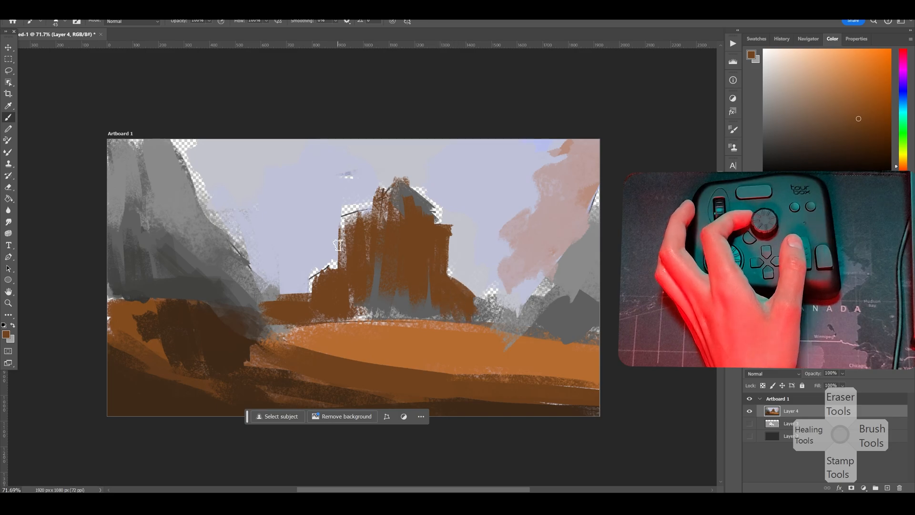
Step: Repaint the castle in grey-brown, covering the side towers and base and darkening the central tower's shadow side
left_click(317, 266, "alt")
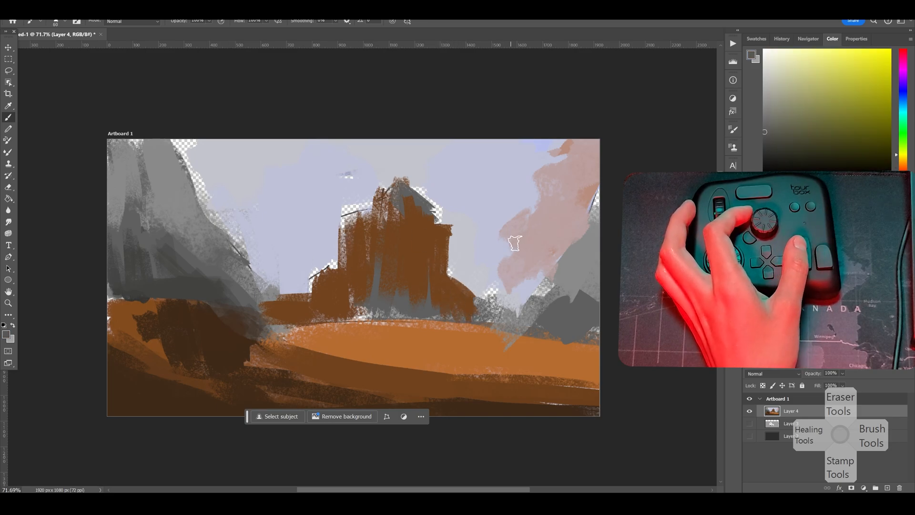
left_click(406, 253, "alt")
left_click_drag(396, 193, 407, 281)
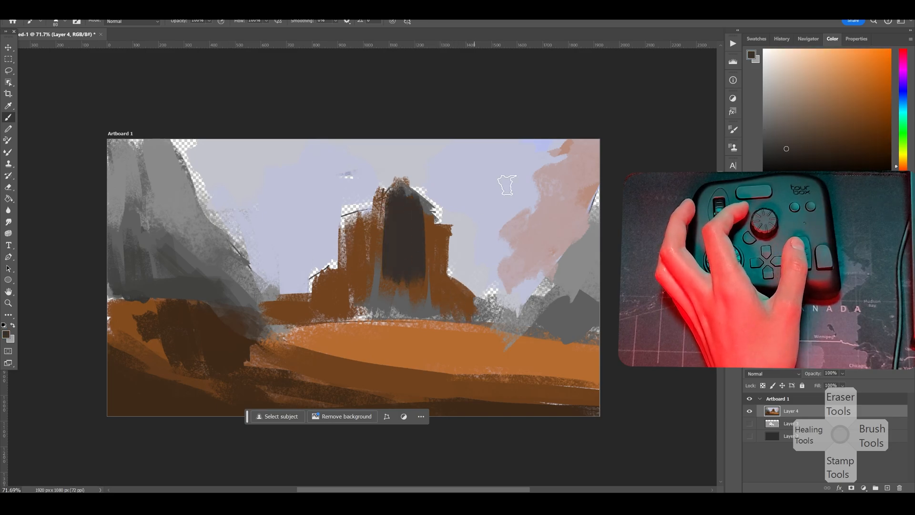
left_click(792, 131)
mouse_move(398, 205)
left_mouse_down()
mouse_move(398, 284)
mouse_move(375, 221)
left_mouse_up()
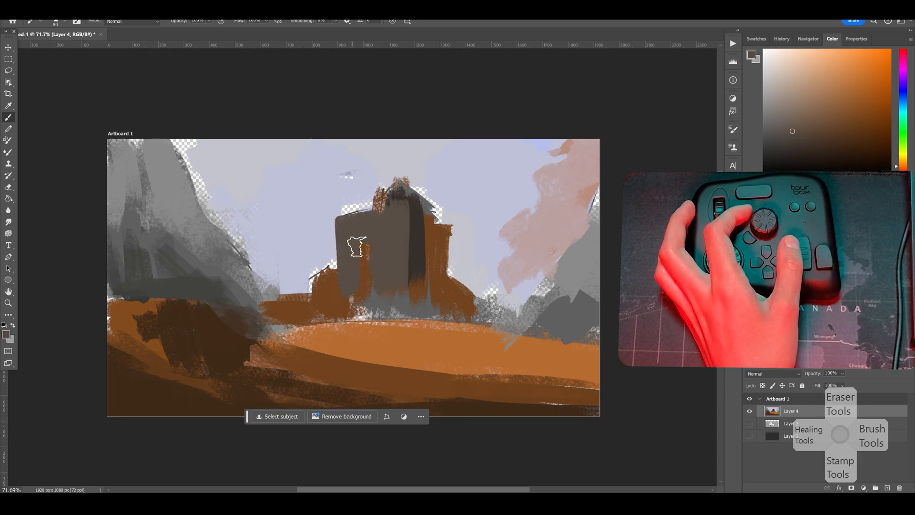
left_click_drag(323, 290, 376, 286)
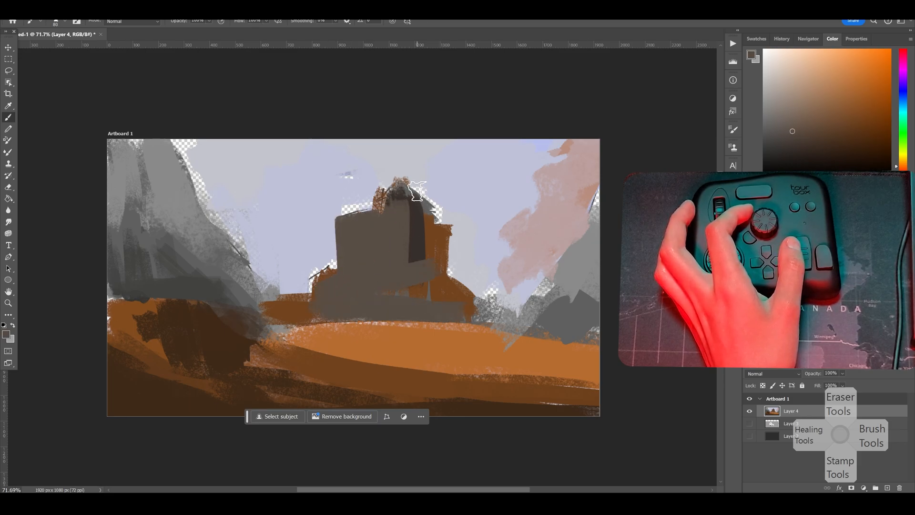
left_click_drag(424, 215, 424, 254)
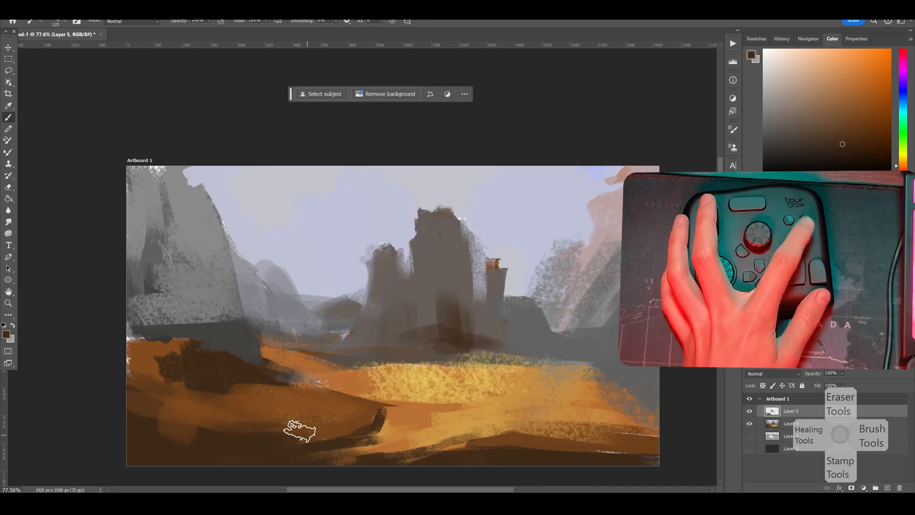
Step: Extend the dark brown foreground ridge on Layer 5 and shade the left cliff and its base with dark grey-brown
mouse_move(302, 429)
left_mouse_down()
mouse_move(322, 416)
mouse_move(329, 445)
left_mouse_up()
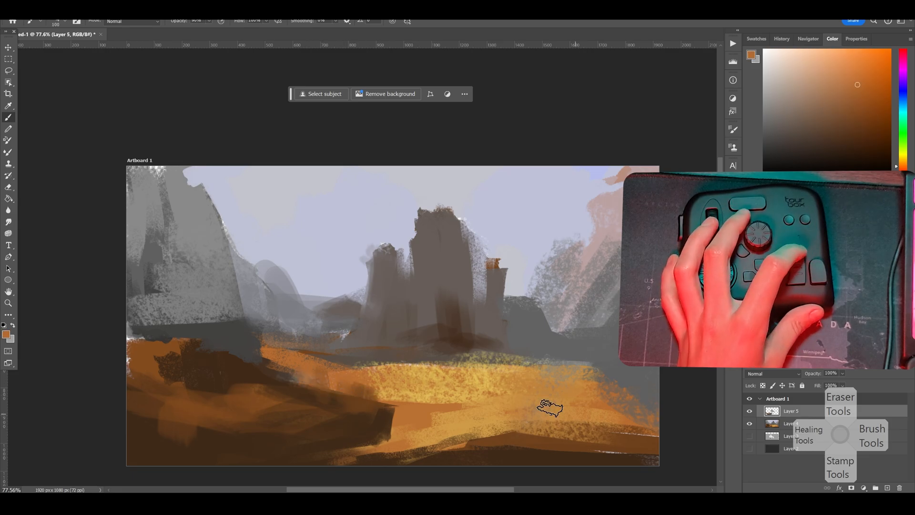
left_click(140, 288, "alt")
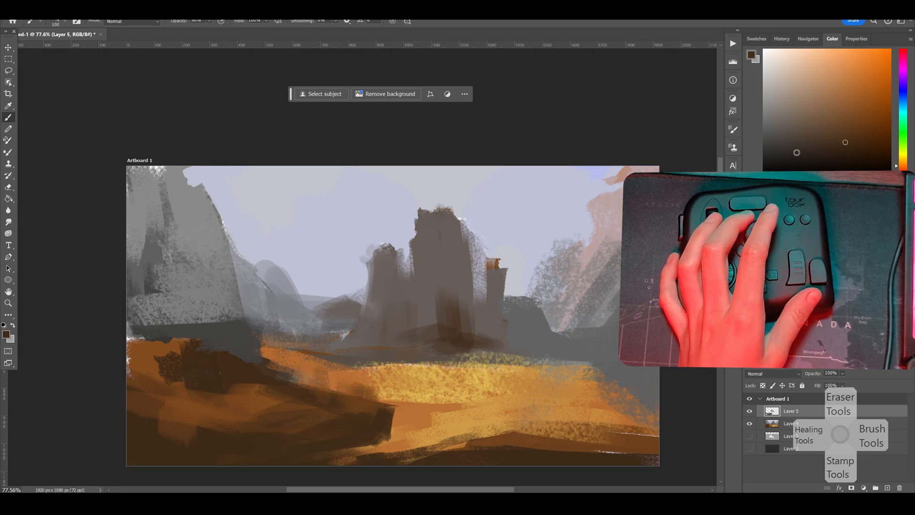
left_click(802, 154)
key("bracketright")
key("bracketright")
mouse_move(156, 306)
left_mouse_down()
mouse_move(190, 334)
mouse_move(177, 330)
mouse_move(235, 326)
mouse_move(172, 219)
left_mouse_up()
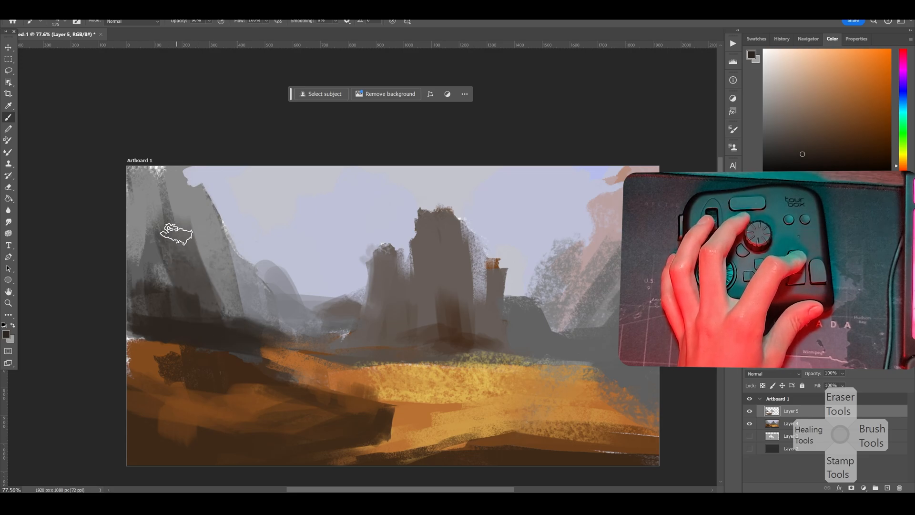
Step: Rework the left cliff and the distant slope beside it with greys sampled from the painting, darkening the cliff's outer edge
left_click(210, 264, "alt")
key("bracketright")
left_click_drag(200, 276, 235, 284)
left_click(184, 327, "alt")
mouse_move(191, 319)
left_mouse_down()
mouse_move(244, 306)
mouse_move(194, 220)
mouse_move(333, 316)
mouse_move(287, 311)
mouse_move(344, 300)
left_mouse_up()
left_click(282, 259, "alt")
left_click(279, 262, "alt")
mouse_move(305, 333)
left_mouse_down()
mouse_move(189, 224)
mouse_move(205, 226)
mouse_move(270, 288)
left_mouse_up()
left_click(205, 227, "alt")
left_click_drag(209, 205, 148, 190)
left_click(162, 316, "alt")
left_click_drag(157, 300, 137, 327)
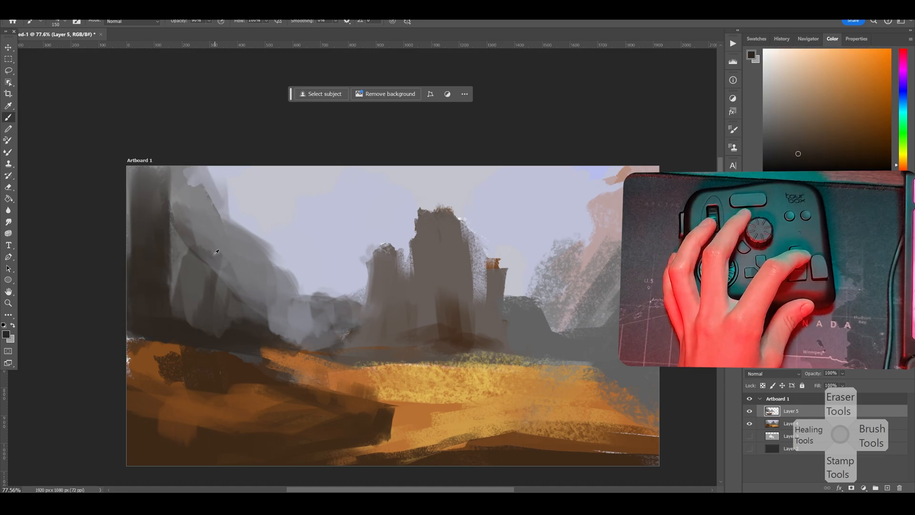
Step: Blend sampled mid and dark greys across the left cliff's face and along its base
left_click(249, 386, "alt")
left_click(178, 229, "alt")
mouse_move(167, 196)
left_mouse_down()
mouse_move(178, 283)
mouse_move(198, 255)
mouse_move(234, 279)
left_mouse_up()
left_click(186, 205, "alt")
mouse_move(148, 253)
left_mouse_down()
mouse_move(188, 285)
mouse_move(160, 312)
left_mouse_up()
left_click(148, 296, "alt")
left_click(222, 320, "alt")
left_click_drag(241, 317, 182, 319)
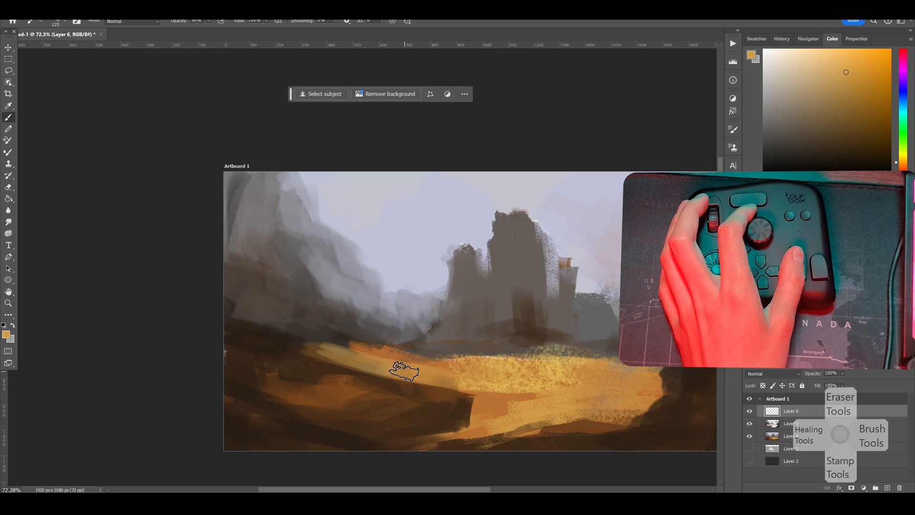
Step: On Layer 6, brush golden yellow down the ground slope and paint the castle's gabled roof and wall in grey-brown
left_click_drag(406, 368, 470, 393)
scroll(596, 376, "up", 3)
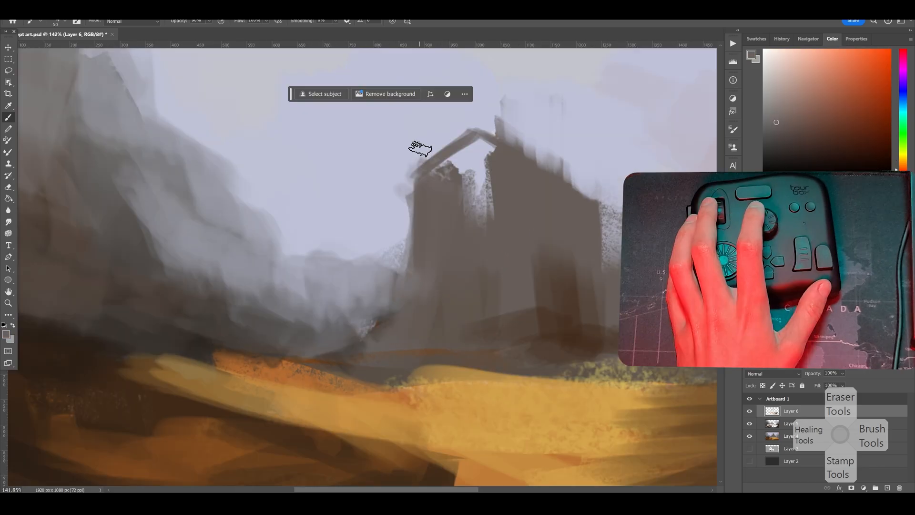
left_click_drag(500, 107, 400, 165)
left_click_drag(477, 124, 458, 219)
left_click_drag(471, 147, 480, 201)
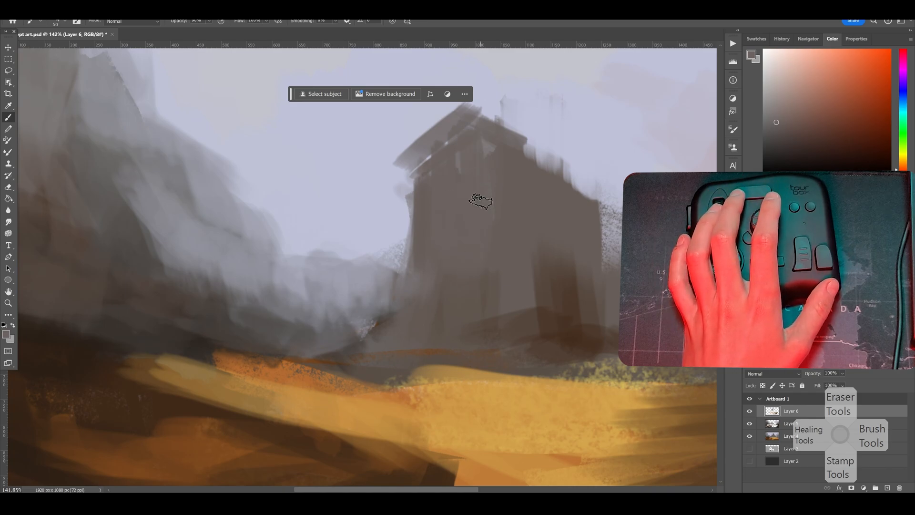
Step: Shade the castle's left edge and walls with sampled dark grey-brown using a 45 px brush
key("bracketleft")
left_click(244, 335, "alt")
left_click(385, 328, "alt")
left_click_drag(403, 220, 399, 318)
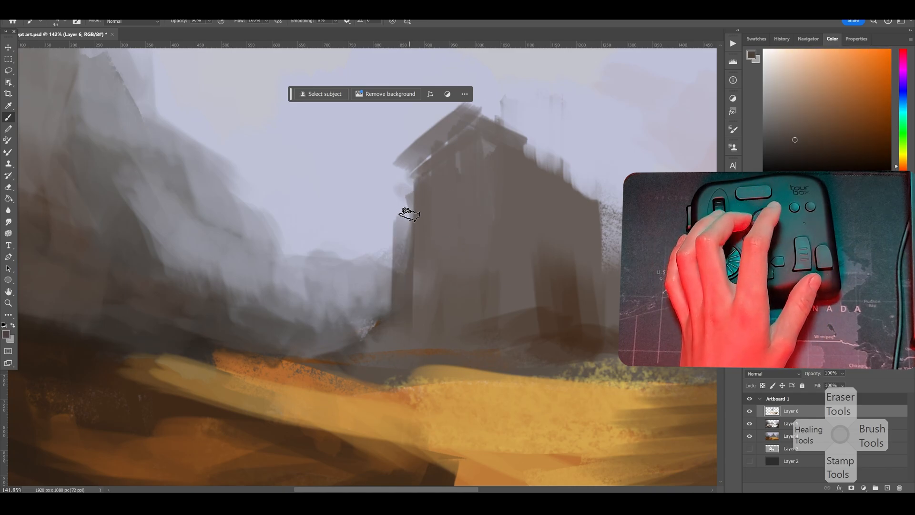
left_click_drag(408, 176, 406, 276)
left_click_drag(420, 179, 416, 298)
mouse_move(420, 212)
left_mouse_down()
mouse_move(379, 242)
mouse_move(372, 288)
mouse_move(388, 331)
mouse_move(425, 366)
mouse_move(469, 278)
mouse_move(540, 341)
mouse_move(498, 184)
mouse_move(507, 245)
mouse_move(530, 208)
mouse_move(550, 244)
left_mouse_up()
left_click_drag(603, 281, 613, 305)
Step: Paint sampled pale lavender sky over the castle's upper right edge with the brush enlarged to 100 px
left_click(572, 168, "alt")
key("bracketright")
key("bracketright")
key("bracketright")
key("bracketright")
key("bracketright")
key("bracketright")
mouse_move(542, 167)
left_mouse_down()
mouse_move(562, 175)
mouse_move(605, 238)
left_mouse_up()
scroll(603, 261, "down", 6)
scroll(603, 259, "down", 2)
scroll(422, 223, "up", 7)
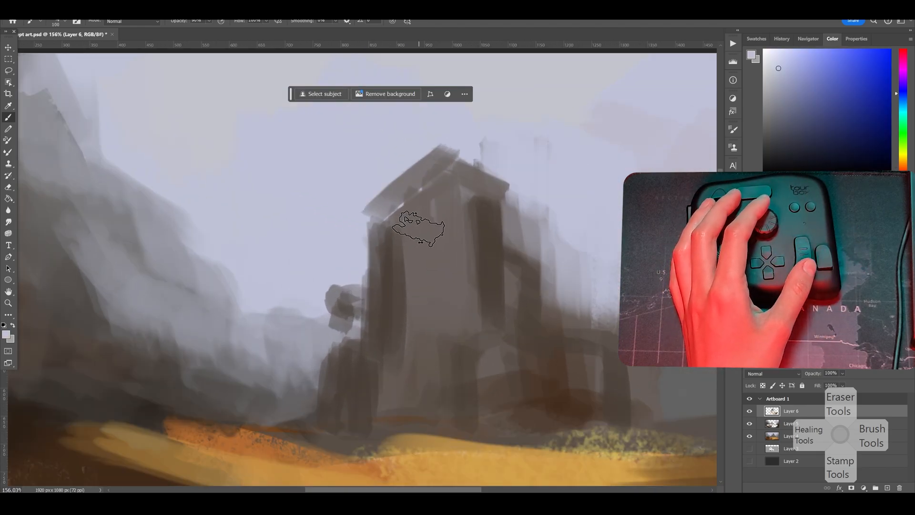
Step: Paint the eave under the castle's left roof and a dark vertical band down its wall with a smaller dark brown brush
left_click(386, 242, "alt")
key("bracketleft")
key("bracketleft")
key("bracketleft")
key("bracketleft")
key("bracketleft")
key("bracketleft")
key("bracketleft")
key("bracketleft")
mouse_move(379, 224)
left_mouse_down()
mouse_move(427, 201)
mouse_move(424, 333)
left_mouse_up()
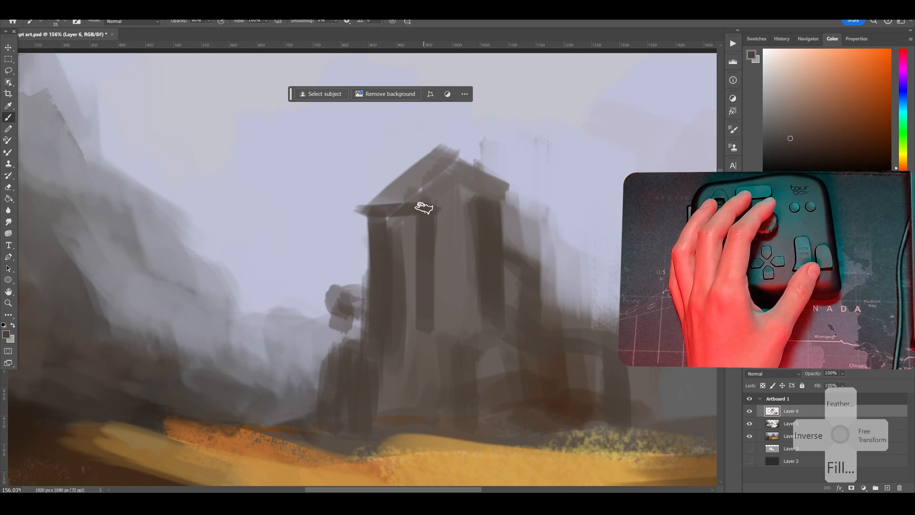
Step: Fill the castle's shaded left wall with sampled dark grey-brown, enlarging the brush to cover it evenly
left_click_drag(405, 217, 395, 353)
left_click(409, 229, "alt")
mouse_move(400, 217)
left_mouse_down()
mouse_move(400, 317)
mouse_move(391, 301)
left_mouse_up()
left_click(374, 230, "alt")
key("bracketright")
key("bracketright")
key("bracketright")
key("bracketright")
key("bracketright")
left_click_drag(401, 200, 408, 348)
left_click_drag(419, 224, 410, 345)
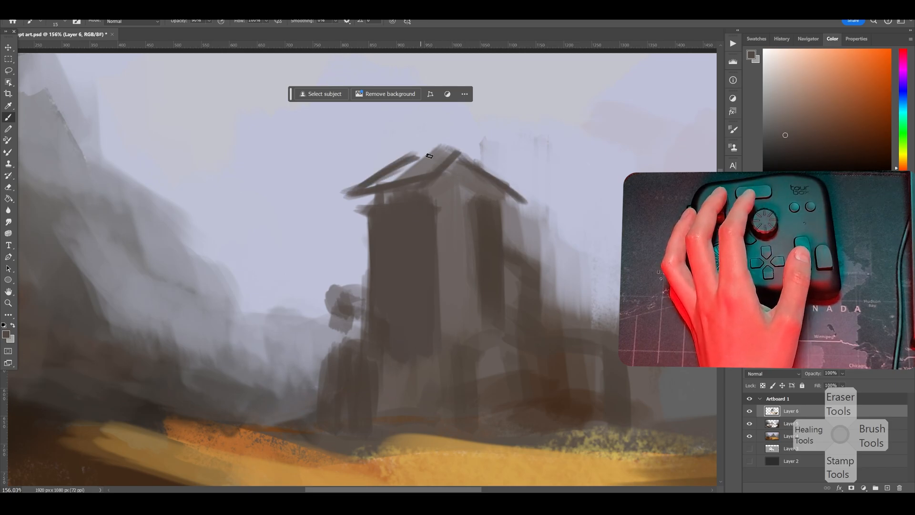
Step: Fill the castle's gabled roof in dark grey-brown and paint a thin light strip down the wall corner with a 15 px brush
key("bracketleft")
mouse_move(373, 183)
left_mouse_down()
mouse_move(389, 190)
mouse_move(351, 320)
mouse_move(366, 224)
mouse_move(370, 329)
mouse_move(379, 200)
mouse_move(389, 369)
left_mouse_up()
left_click(353, 224, "alt")
left_click(416, 200, "alt")
scroll(396, 224, "down", 5)
scroll(423, 212, "up", 5)
key("bracketleft")
key("bracketleft")
key("bracketleft")
left_click(393, 218, "alt")
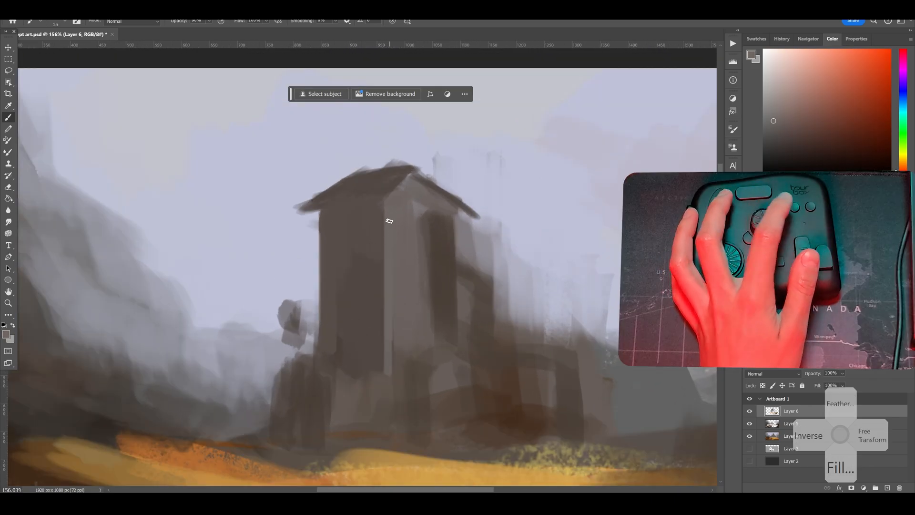
Step: Build up the small side tower left of the castle in sampled grey-brown with a 40 px brush
left_click(336, 291, "alt")
mouse_move(295, 293)
left_mouse_down()
mouse_move(278, 306)
mouse_move(274, 354)
mouse_move(285, 302)
left_mouse_up()
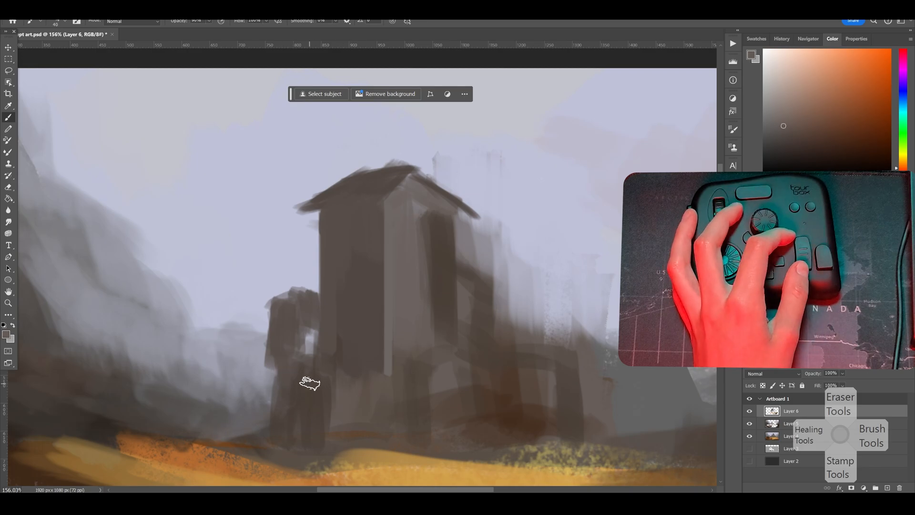
left_click_drag(310, 383, 312, 436)
left_click_drag(301, 377, 298, 426)
Step: Paint lighter grey-brown over the lower wall beneath the castle's right section with a 50 px brush
scroll(336, 353, "down", 5)
scroll(353, 343, "up", 5)
left_click(425, 188, "alt")
key("bracketleft")
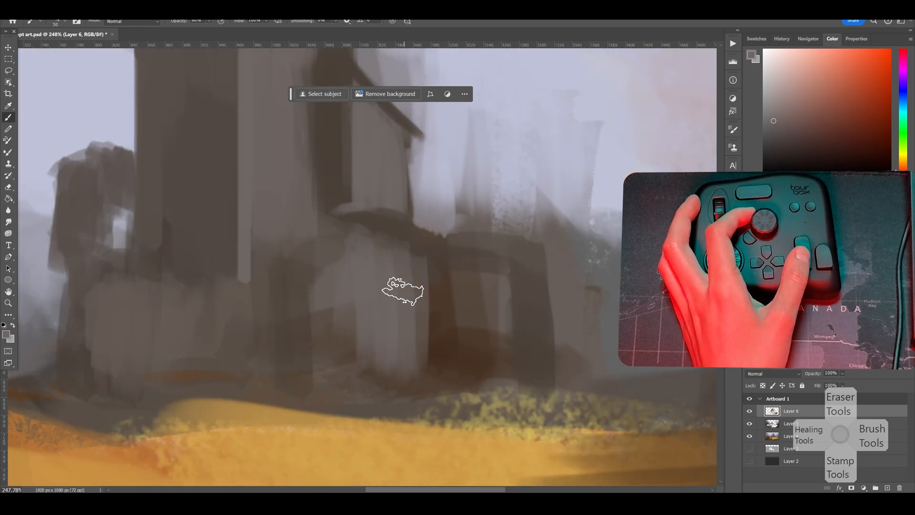
left_click_drag(382, 246, 423, 269)
mouse_move(341, 320)
left_mouse_down()
mouse_move(339, 372)
mouse_move(313, 344)
left_mouse_up()
Step: Outline an arch on the castle's lower wall in sampled dark grey-brown with a 15 px brush
left_click(300, 282, "alt")
key("bracketleft")
key("bracketleft")
key("bracketleft")
key("bracketleft")
key("bracketleft")
key("bracketleft")
key("bracketleft")
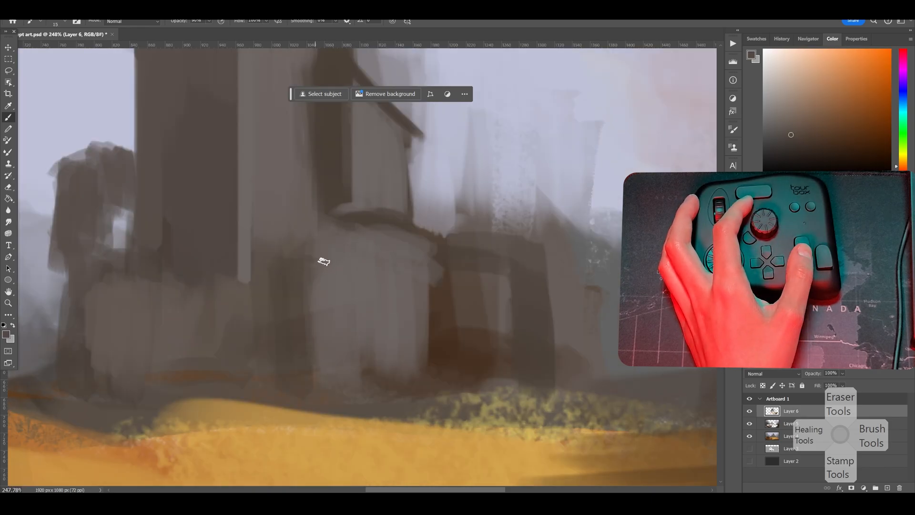
left_click_drag(320, 261, 338, 344)
Step: Fill the inside of the lower wall's arch with sampled lighter grey-brown using a 50 px brush
left_click(320, 291, "alt")
key("bracketright")
key("bracketright")
key("bracketright")
key("bracketright")
key("bracketright")
key("bracketright")
key("bracketright")
left_click_drag(303, 281, 291, 376)
left_click_drag(321, 297, 322, 355)
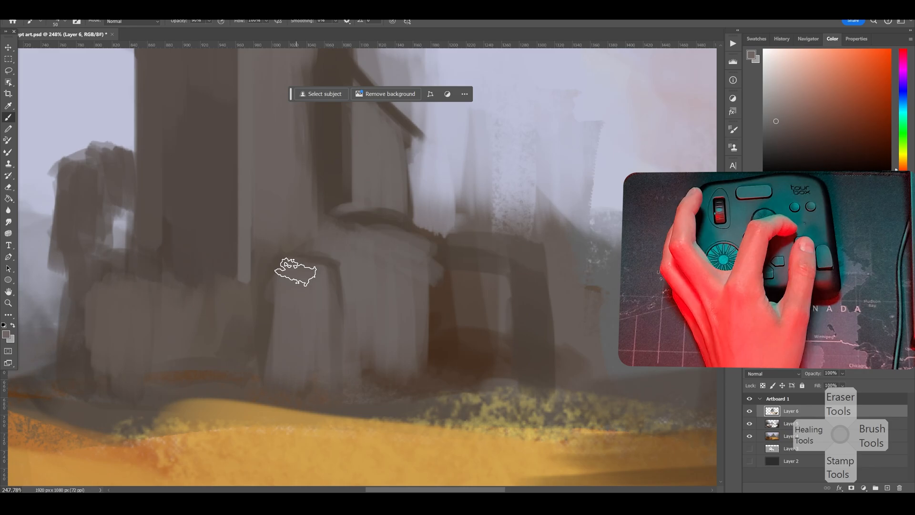
left_click_drag(294, 272, 285, 388)
Step: Shade the wall along the arch's left side with sampled dark grey-brown, reducing the brush to 15 px
left_click(331, 172, "alt")
key("bracketleft")
key("bracketleft")
left_click_drag(275, 285, 257, 405)
mouse_move(276, 285)
left_mouse_down()
mouse_move(254, 332)
mouse_move(273, 379)
mouse_move(294, 318)
left_mouse_up()
key("bracketleft")
key("bracketleft")
key("bracketleft")
key("bracketleft")
key("bracketleft")
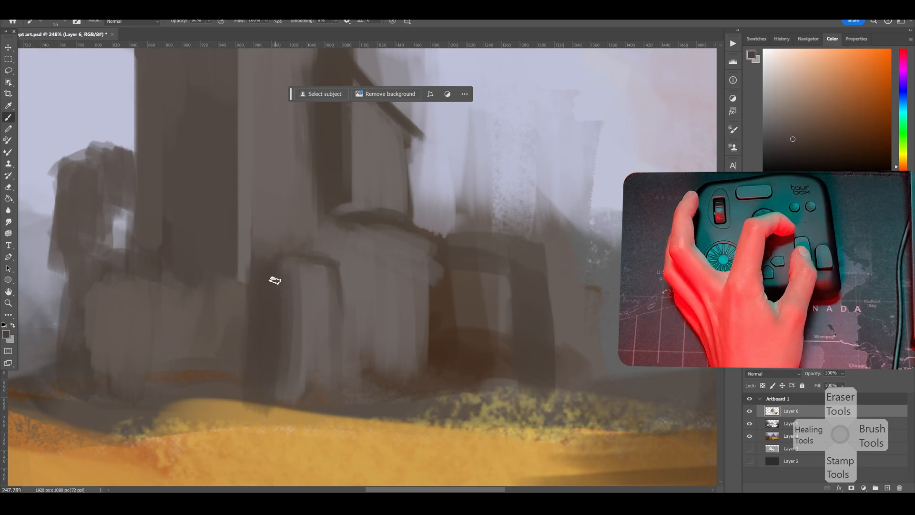
Step: Paint light grey-brown wall and pillar strokes at the castle's lower right end with a 40 px brush
left_click(403, 299, "alt")
scroll(406, 298, "down", 5)
scroll(405, 298, "up", 4)
key("bracketright")
key("bracketright")
key("bracketright")
key("bracketright")
key("bracketright")
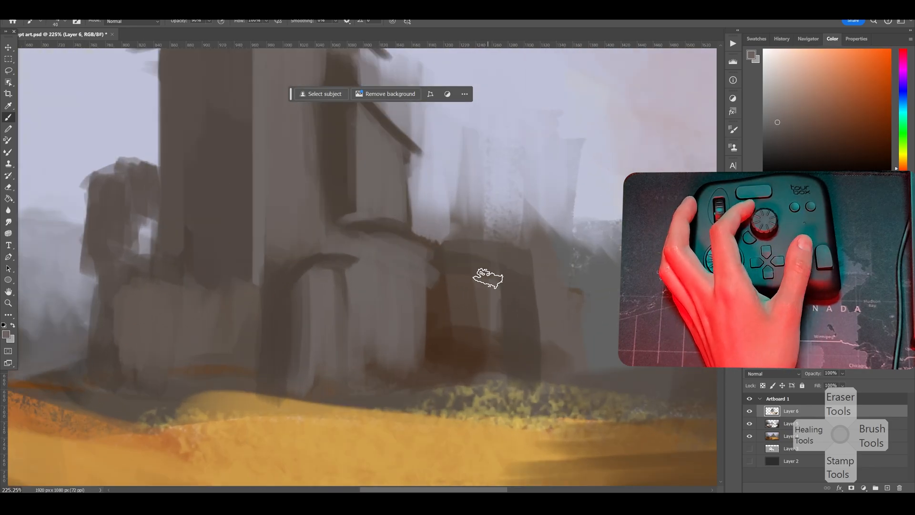
mouse_move(541, 279)
left_mouse_down()
mouse_move(446, 320)
mouse_move(464, 404)
left_mouse_up()
left_click_drag(479, 301, 491, 398)
Step: Darken the large opening in the castle's lower right section with sampled dark grey-brown using a 40 px brush
left_click(267, 233, "alt")
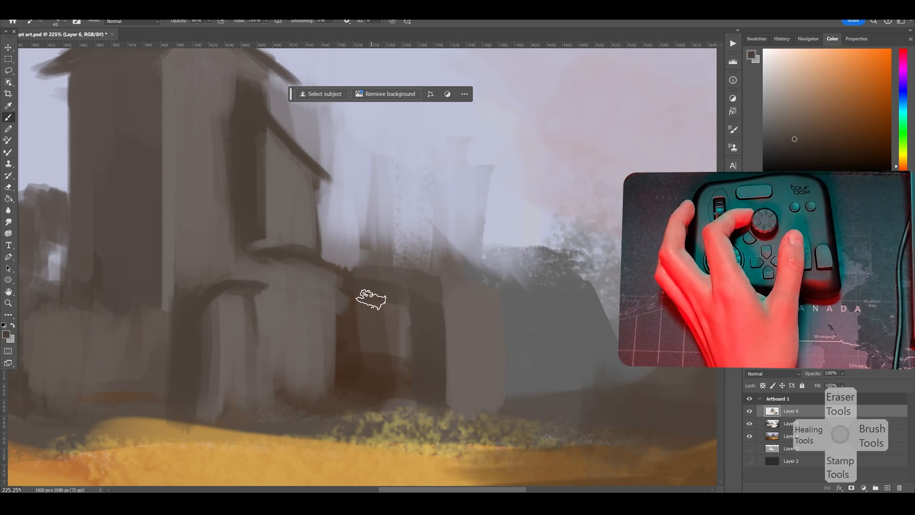
left_click_drag(370, 299, 358, 382)
mouse_move(395, 319)
left_mouse_down()
mouse_move(400, 405)
mouse_move(405, 357)
left_mouse_up()
left_click_drag(348, 407, 429, 409)
left_click_drag(333, 304, 329, 398)
mouse_move(330, 398)
left_mouse_down()
mouse_move(311, 319)
mouse_move(292, 382)
left_mouse_up()
Step: Lighten the wall above the dark opening and detail the arch and pillars at the castle's right end
left_click(321, 286, "alt")
mouse_move(355, 279)
left_mouse_down()
mouse_move(381, 276)
mouse_move(450, 297)
mouse_move(493, 287)
mouse_move(501, 408)
left_mouse_up()
left_click(435, 307, "alt")
key("bracketleft")
key("bracketleft")
key("bracketleft")
left_click(450, 305, "alt")
mouse_move(521, 341)
left_mouse_down()
mouse_move(519, 412)
mouse_move(479, 323)
left_mouse_up()
Step: Paint sampled pale lavender sky over the faint towers behind the castle's right section with a 60 px brush
scroll(506, 333, "up", 3)
key("bracketright")
key("bracketright")
key("bracketright")
key("bracketright")
key("bracketright")
key("bracketright")
left_click(311, 199, "alt")
mouse_move(296, 214)
left_mouse_down()
mouse_move(433, 229)
mouse_move(501, 267)
left_mouse_up()
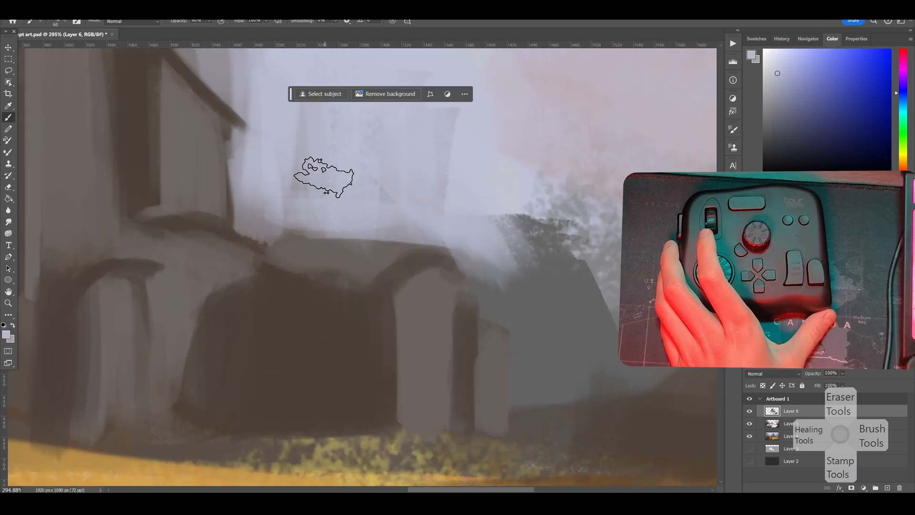
left_click_drag(322, 176, 297, 234)
scroll(467, 190, "down", 2)
left_click_drag(441, 129, 431, 210)
Step: Paint pale lavender into the side tower's gap and along its left outline with a 25 px brush
left_click_drag(57, 319, 324, 240)
key("bracketleft")
key("bracketleft")
key("bracketleft")
key("bracketleft")
key("bracketleft")
key("bracketleft")
left_click_drag(236, 217, 207, 271)
mouse_move(159, 238)
left_mouse_down()
mouse_move(164, 276)
mouse_move(174, 285)
left_mouse_up()
Step: Paint lighter grey-brown strips down the left edge of the side tower and its base
left_click(190, 191, "alt")
left_click_drag(184, 169, 177, 274)
left_click_drag(176, 310, 171, 396)
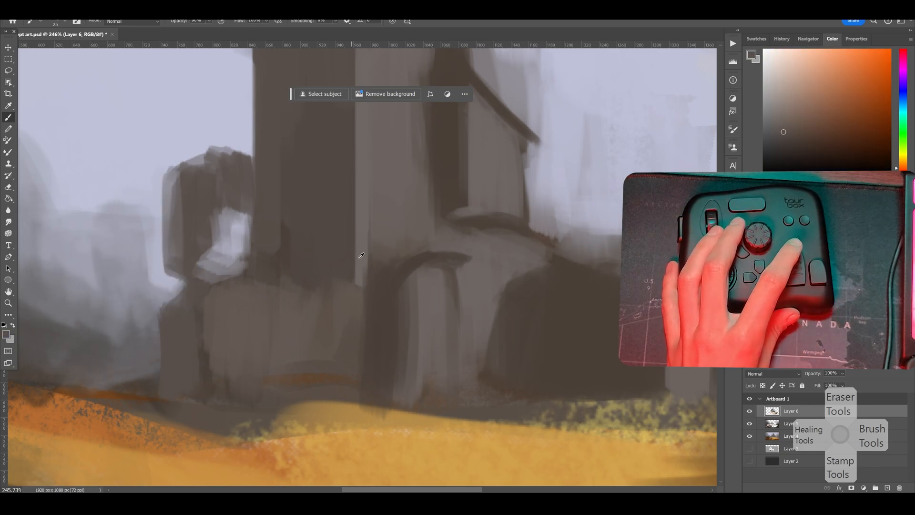
left_click(190, 362, "alt")
left_click_drag(172, 328, 170, 313)
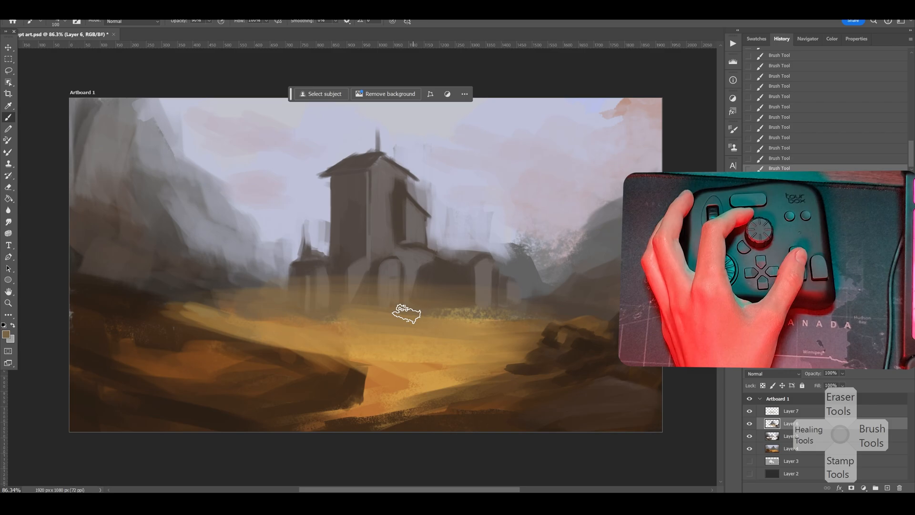
Step: On Layer 6, blend golden brown and dark brown strokes across the ground in front of the castle with a 70 px brush
key("bracketleft")
left_click_drag(372, 329, 498, 327)
left_click_drag(242, 314, 431, 338)
left_click_drag(288, 336, 471, 355)
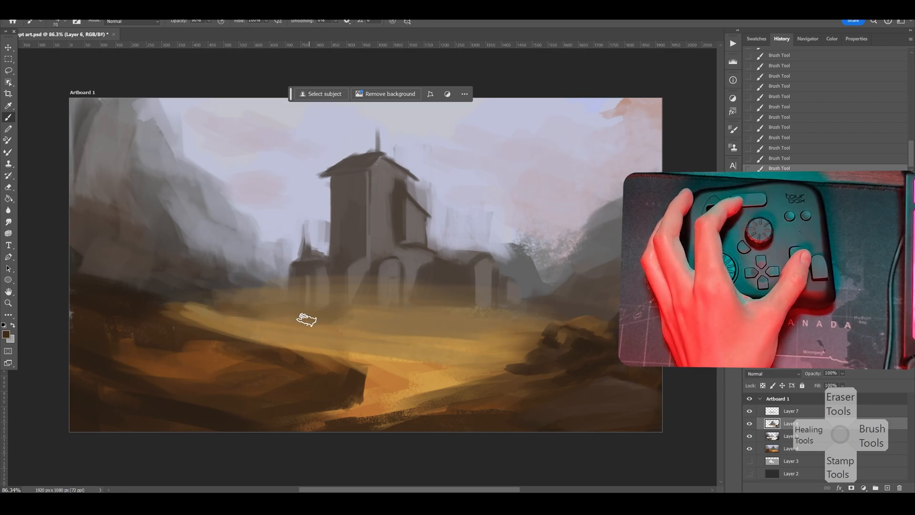
left_click_drag(306, 319, 196, 309)
Step: On Layer 9, paint a teal stream winding through the foreground past the dark left bank
scroll(358, 322, "down", 5)
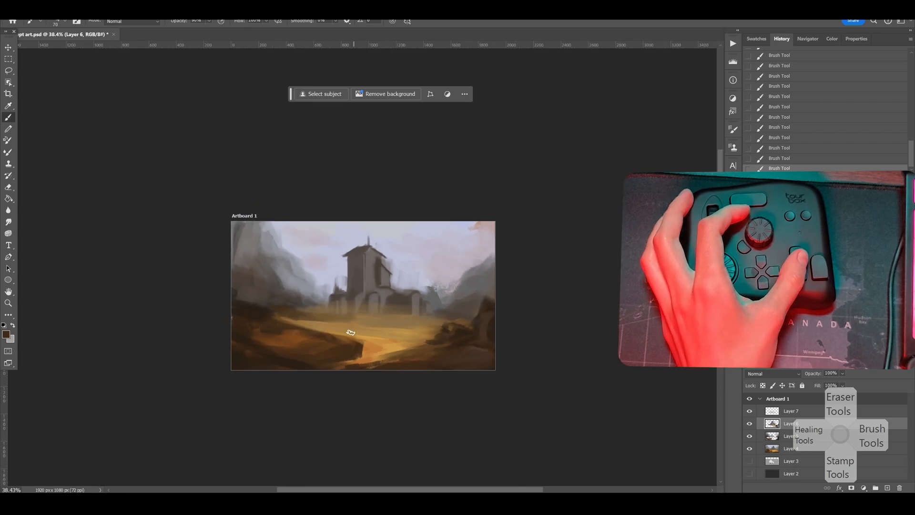
scroll(332, 329, "up", 8)
left_click_drag(350, 246, 448, 279)
scroll(447, 279, "down", 2)
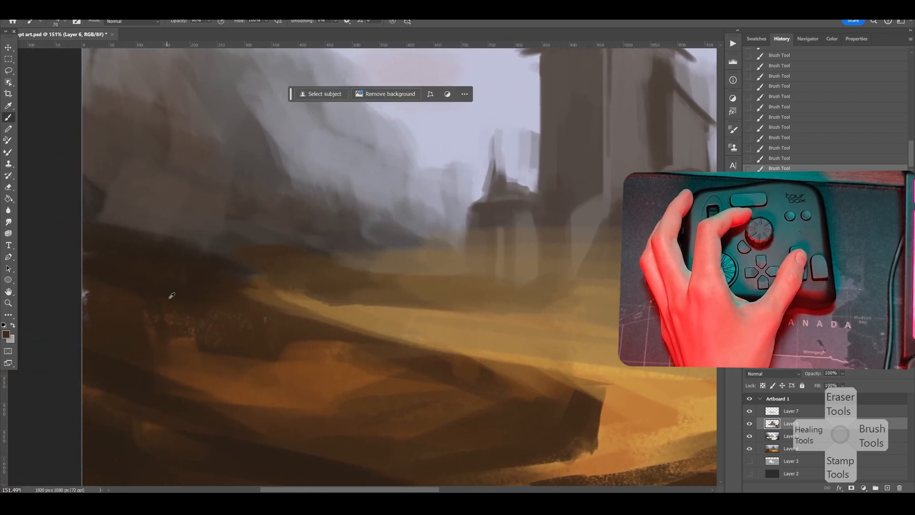
scroll(235, 323, "down", 2)
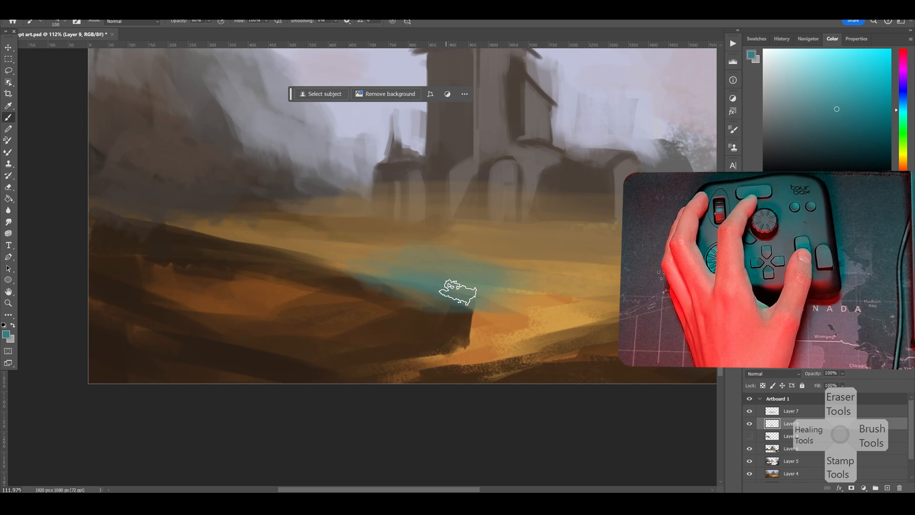
mouse_move(466, 292)
left_mouse_down()
mouse_move(570, 292)
mouse_move(492, 327)
mouse_move(474, 350)
left_mouse_up()
scroll(225, 266, "down", 2)
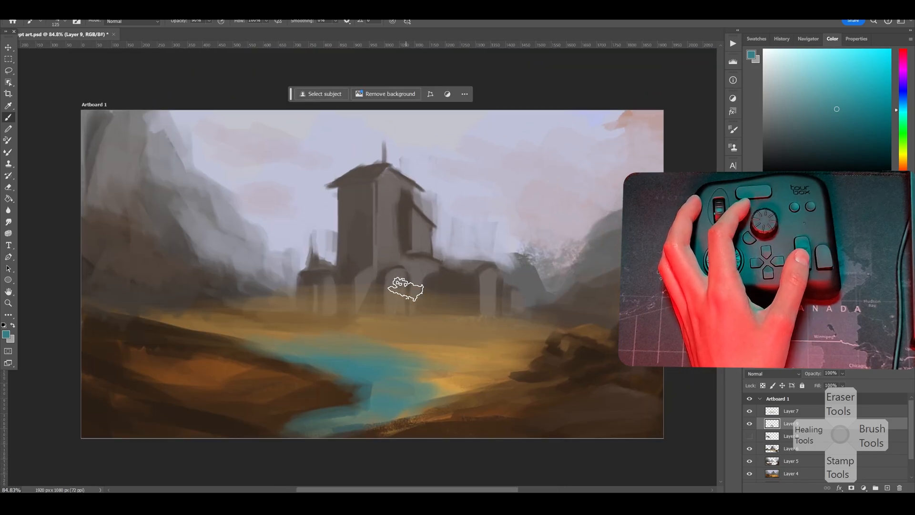
Step: On Layer 6, reshape the tip of the left riverbank with sampled dark brown using a 50 px brush
left_click(780, 448)
scroll(274, 382, "up", 4)
left_click_drag(275, 382, 431, 299)
key("bracketleft")
key("bracketleft")
key("bracketleft")
key("bracketleft")
key("bracketleft")
key("bracketleft")
left_click(531, 306, "alt")
left_click_drag(531, 306, 454, 332)
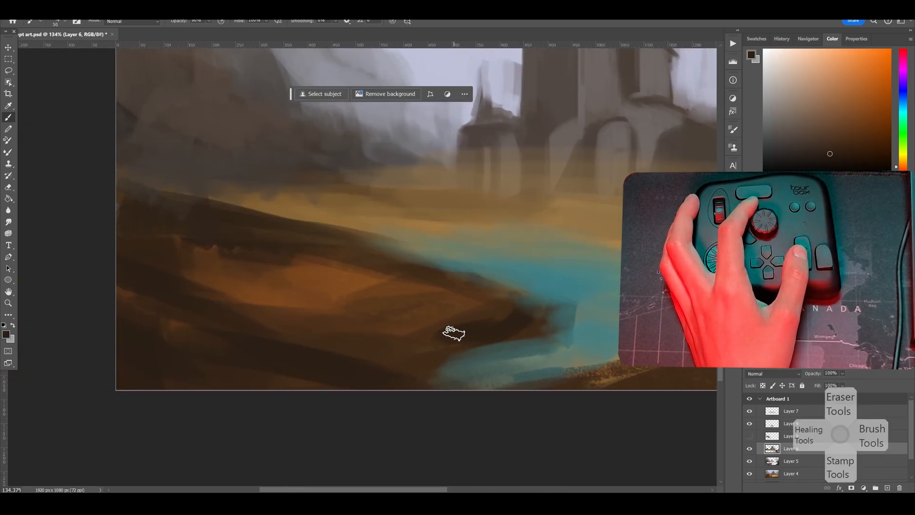
Step: On Layer 9, brush sampled teal water along the underside of the left riverbank with an enlarged brush
left_click(780, 425)
left_click(572, 318, "alt")
key("bracketright")
key("bracketright")
key("bracketright")
key("bracketright")
key("bracketright")
key("bracketright")
key("bracketright")
key("bracketright")
mouse_move(576, 319)
left_mouse_down()
mouse_move(527, 310)
mouse_move(480, 349)
mouse_move(296, 383)
mouse_move(476, 346)
mouse_move(305, 388)
left_mouse_up()
Step: Paint sampled golden brown along the stream's right bank with a 40 px brush
key("bracketleft")
key("bracketleft")
key("bracketleft")
scroll(296, 398, "down", 4)
scroll(387, 350, "up", 3)
key("bracketleft")
left_click(575, 263, "alt")
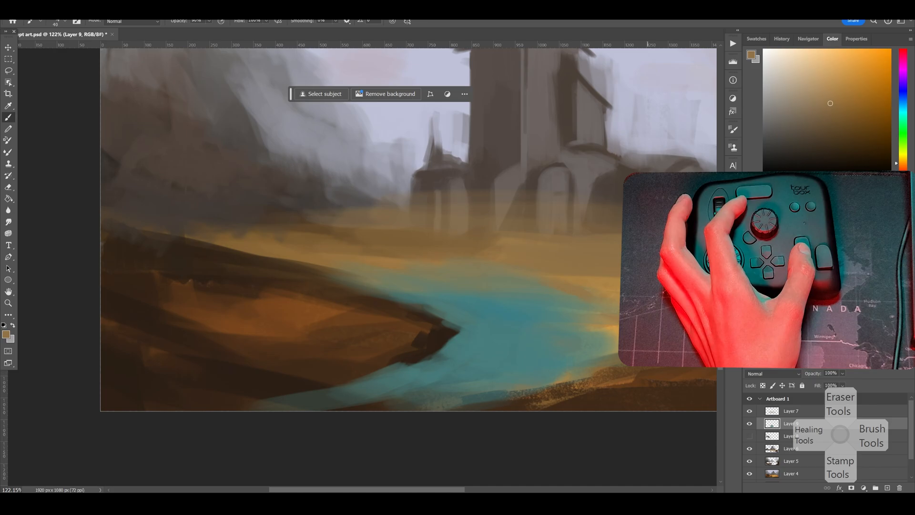
left_click_drag(616, 325, 599, 340)
Step: On Layer 9, paint sampled teal along the stream's right edge with a 70 px brush
scroll(586, 345, "down", 4)
scroll(610, 327, "up", 5)
left_click(509, 365, "alt")
key("bracketright")
key("bracketright")
key("bracketright")
key("bracketright")
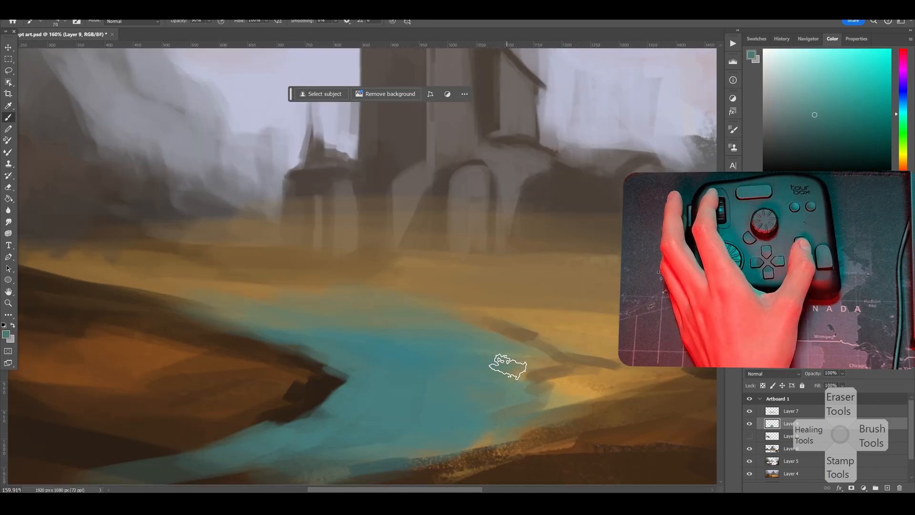
left_click_drag(509, 366, 483, 363)
Step: Add short teal water strokes across the middle of the stream with a 40 px brush
key("bracketleft")
key("bracketleft")
key("bracketleft")
scroll(473, 328, "down", 4)
scroll(473, 328, "up", 3)
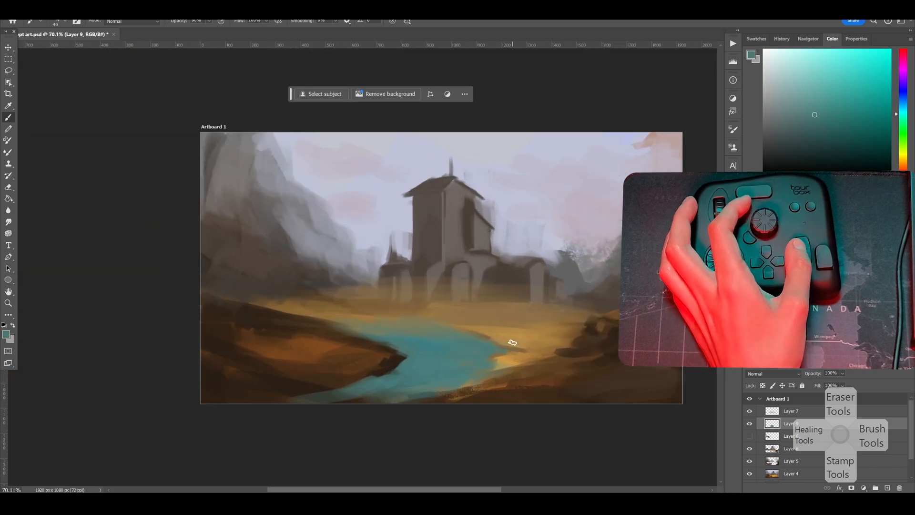
left_click_drag(448, 341, 424, 347)
left_click_drag(479, 364, 414, 367)
Step: Sample the stream's blue-teal and blend it over the water beside the left riverbank with a 175 px brush
scroll(343, 380, "down", 3)
scroll(368, 349, "up", 4)
left_click(368, 350, "alt")
key("bracketright")
key("bracketright")
key("bracketright")
key("bracketright")
key("bracketright")
key("bracketright")
key("bracketright")
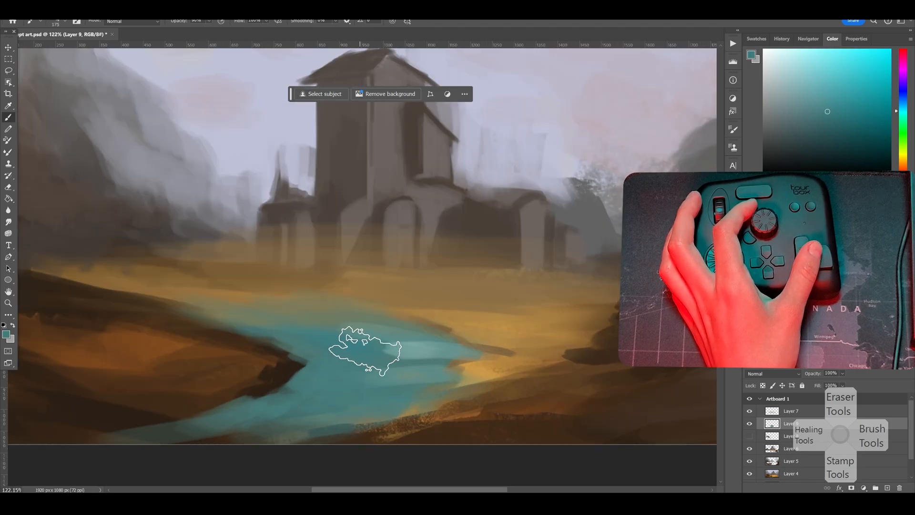
left_click_drag(368, 349, 345, 388)
Step: Brush sampled dark brown along the underside of the left riverbank with a reduced brush
scroll(536, 352, "down", 4)
scroll(382, 369, "up", 4)
left_click(450, 343, "alt")
left_click_drag(543, 329, 437, 323)
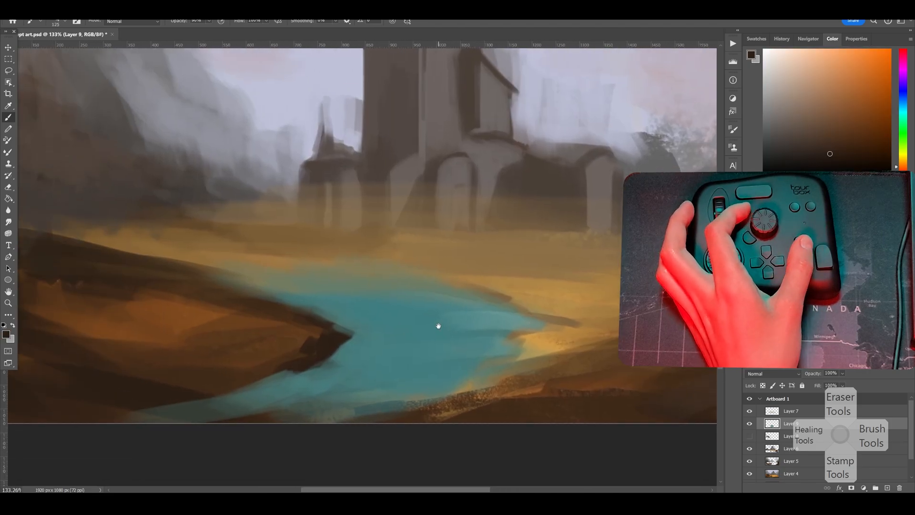
key("bracketleft")
key("bracketleft")
key("bracketleft")
mouse_move(305, 358)
left_mouse_down()
mouse_move(270, 378)
mouse_move(162, 403)
left_mouse_up()
scroll(349, 349, "down", 4)
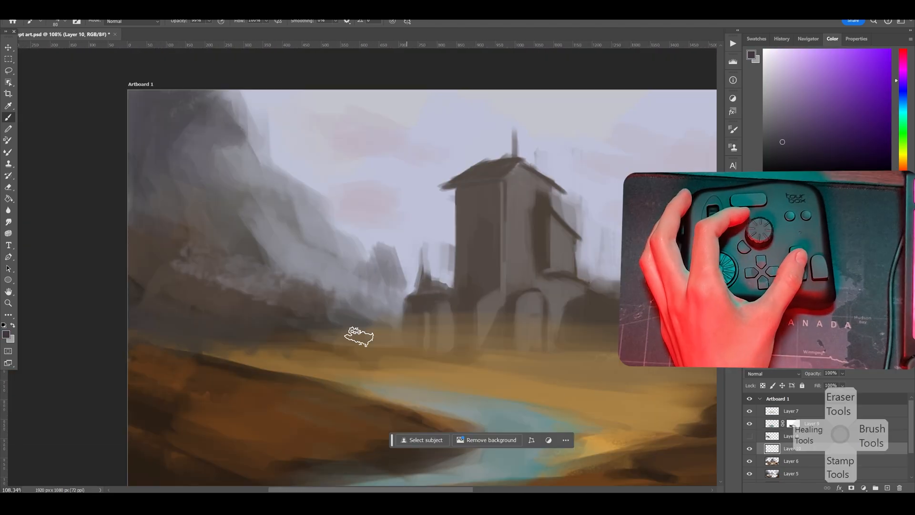
Step: Try to paint sampled pale grey mist across the base of the left cliff with an enlarged brush
scroll(221, 285, "up", 1)
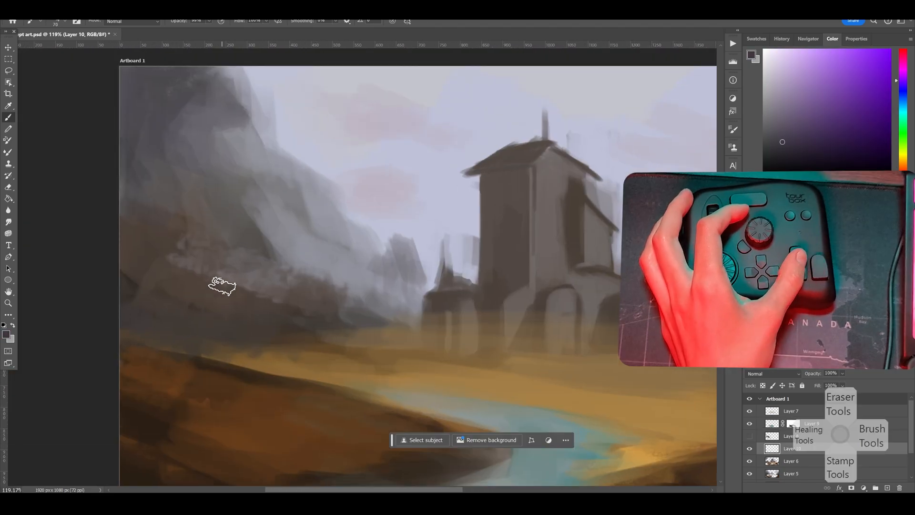
left_click(303, 265, "alt")
key("bracketright")
key("bracketright")
key("bracketright")
key("bracketright")
key("bracketright")
key("bracketright")
key("bracketright")
left_click_drag(303, 265, 200, 275)
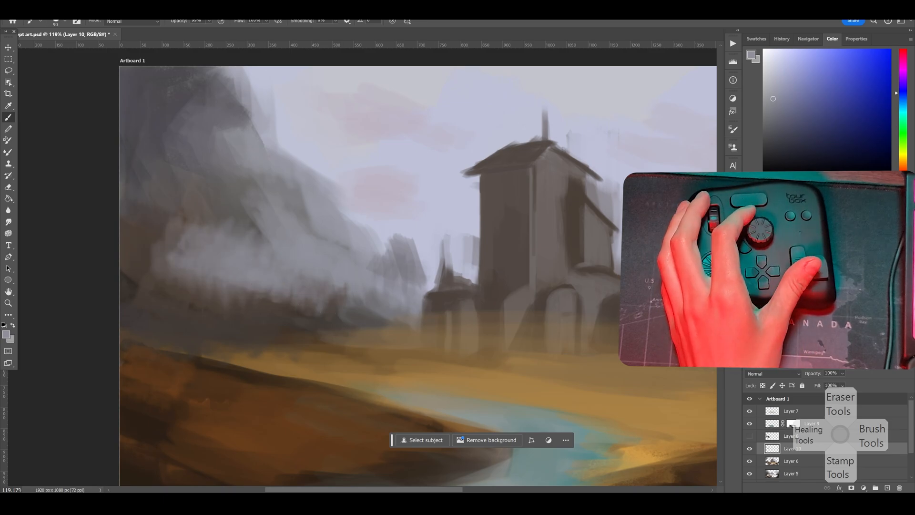
key("ctrl+z")
key("ctrl+z")
Step: Try a smaller stroke on the left cliff face, and undo the cliff strokes together with their new layer
key("bracketleft")
key("bracketleft")
key("bracketleft")
key("bracketleft")
mouse_move(249, 226)
left_mouse_down()
mouse_move(327, 238)
mouse_move(235, 250)
mouse_move(233, 195)
left_mouse_up()
key("ctrl+z")
key("bracketright")
key("bracketright")
key("bracketright")
key("bracketright")
key("bracketright")
key("ctrl+z")
key("ctrl+z")
key("ctrl+z")
key("ctrl+z")
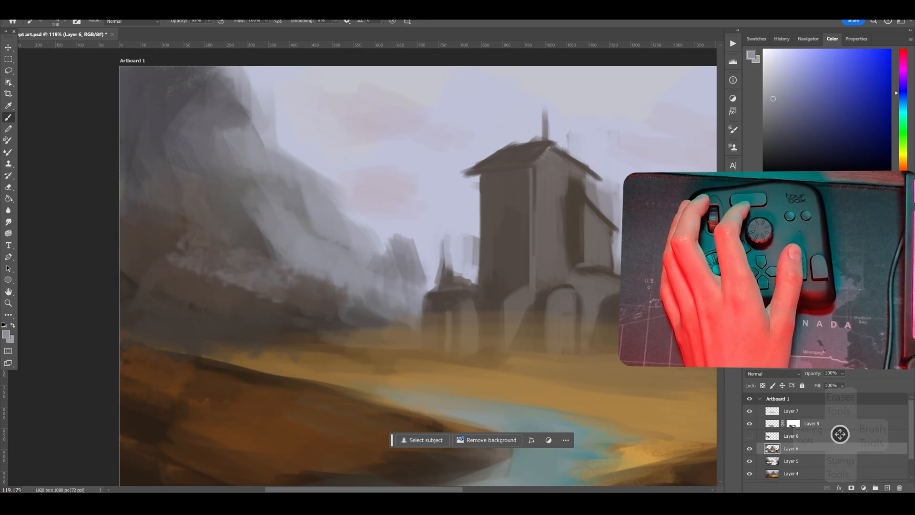
Step: Create a new layer above Layer 6 and paint sampled grey mist across the left cliff with a 150 px brush
left_click(887, 487)
mouse_move(267, 250)
left_mouse_down()
mouse_move(233, 266)
mouse_move(296, 264)
mouse_move(232, 276)
mouse_move(319, 274)
left_mouse_up()
scroll(348, 300, "down", 4)
scroll(267, 296, "up", 2)
left_click(290, 241, "alt")
key("bracketright")
key("bracketright")
scroll(337, 214, "up", 4)
left_click(296, 279, "alt")
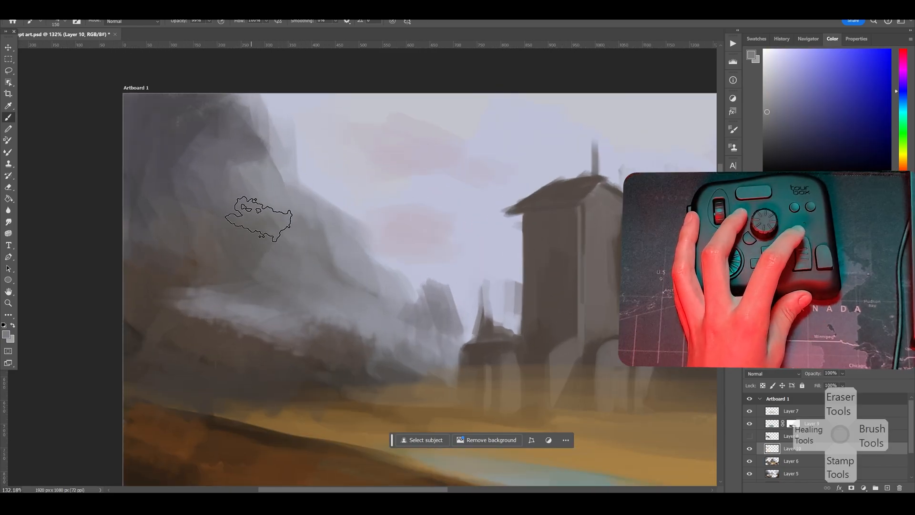
Step: On Layer 10, shade the left cliff's right shoulder with sampled darker greys, using 90 px and 70 px brushes
left_click(286, 237, "alt")
key("bracketleft")
key("bracketleft")
key("bracketleft")
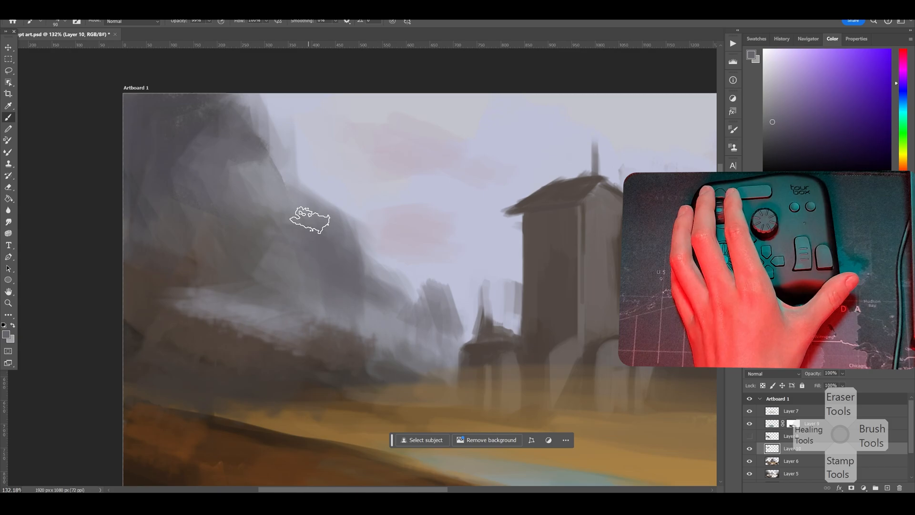
scroll(341, 212, "down", 3)
scroll(342, 212, "up", 9)
left_click(219, 201, "alt")
key("bracketleft")
key("bracketleft")
mouse_move(276, 295)
left_mouse_down()
mouse_move(307, 336)
mouse_move(319, 316)
left_mouse_up()
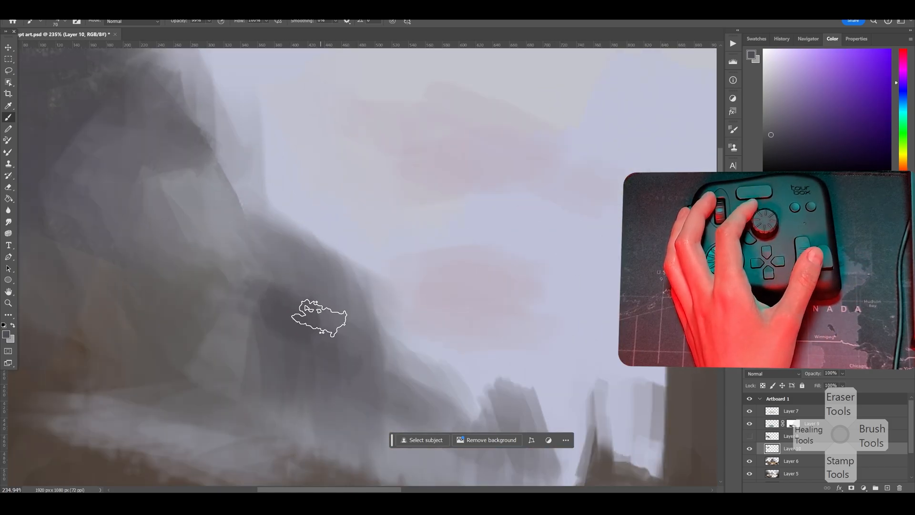
Step: Define the left cliff's sloping outer edge with sampled grey and a smaller brush
left_click(307, 257, "alt")
key("bracketleft")
key("bracketleft")
key("bracketleft")
key("bracketleft")
key("bracketleft")
left_click_drag(321, 262, 347, 301)
Step: Paint a sampled light grey streak down the left cliff's outer slope with a 50 px brush
scroll(388, 315, "down", 15)
scroll(402, 253, "up", 12)
left_click(351, 278, "alt")
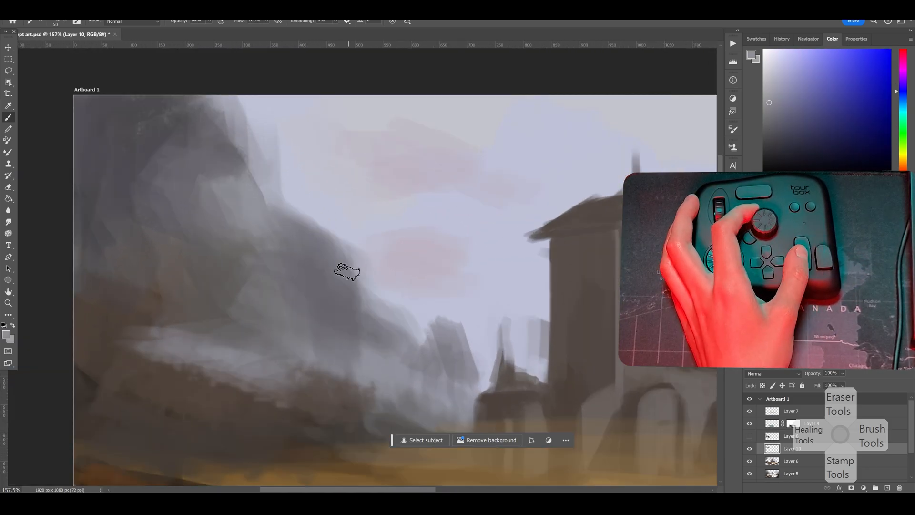
left_click_drag(334, 252, 373, 327)
scroll(374, 327, "down", 5)
scroll(408, 316, "up", 5)
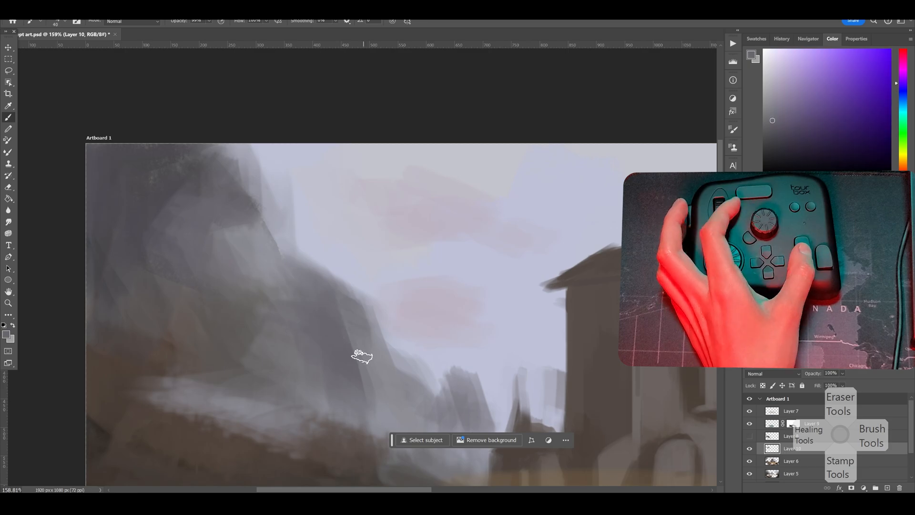
Step: Paint planes on the left cliff face with short strokes of two sampled greys
scroll(357, 353, "down", 8)
scroll(377, 307, "up", 5)
left_click(296, 233, "alt")
left_click_drag(307, 246, 317, 280)
left_click(293, 276, "alt")
left_click_drag(292, 279, 324, 307)
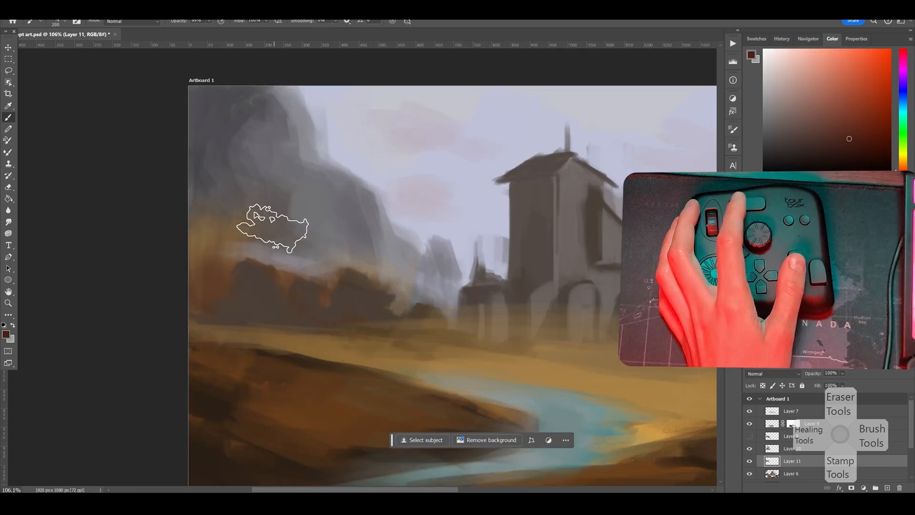
Step: On Layer 11, cover the orange patch above the left trees with sampled dark grey using a 200 px brush
left_click(218, 135, "alt")
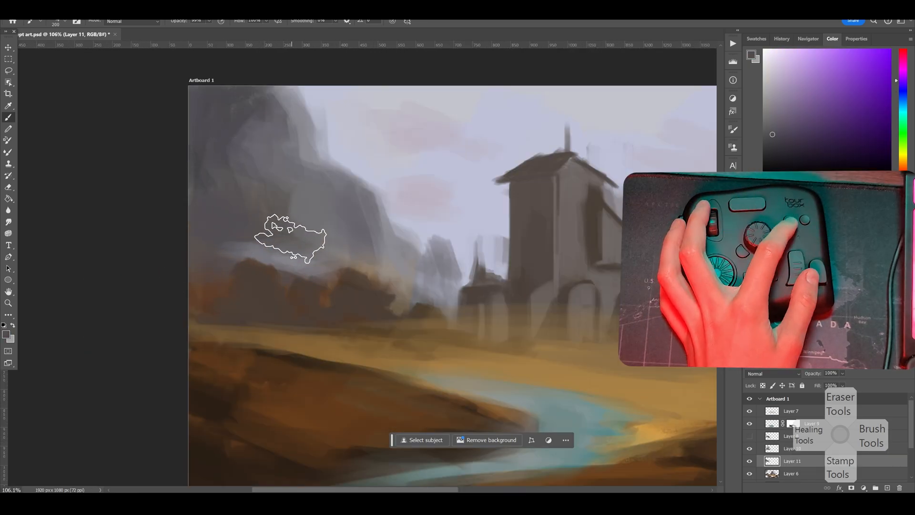
scroll(400, 274, "down", 3)
scroll(396, 290, "down", 2)
scroll(429, 274, "up", 4)
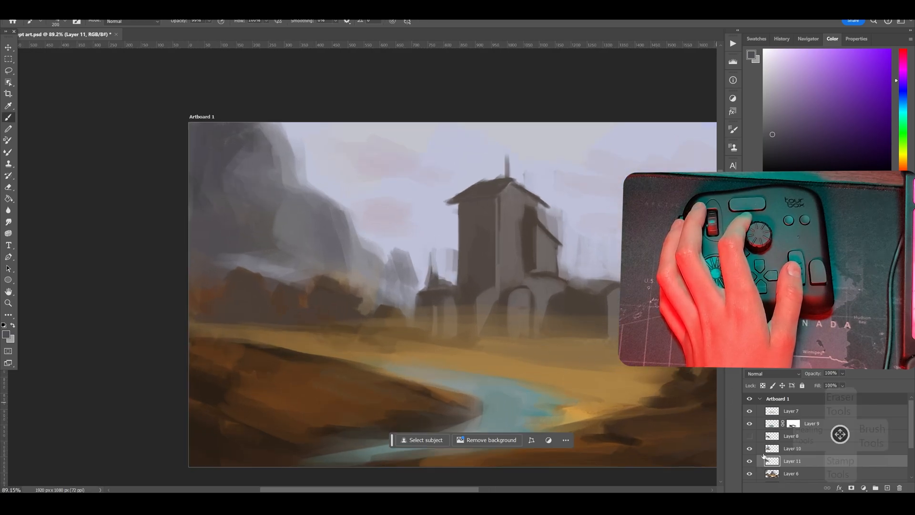
Step: On Layer 10, refine the edges of the dark left trees with a 20 px eraser
left_click(770, 449)
scroll(341, 297, "up", 5)
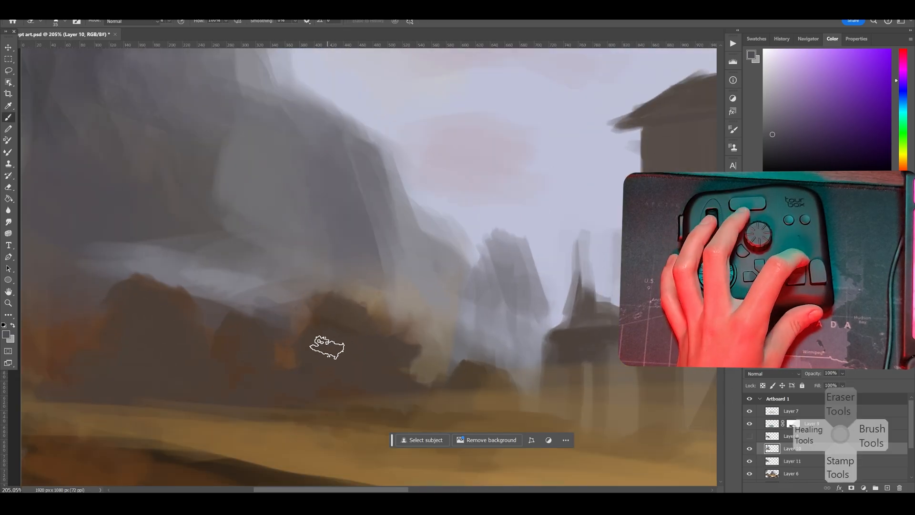
key("e")
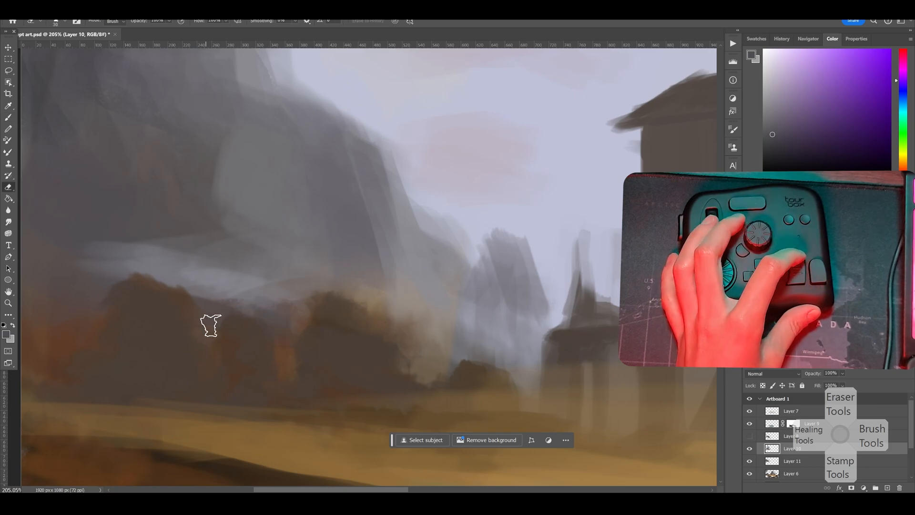
scroll(211, 325, "down", 5)
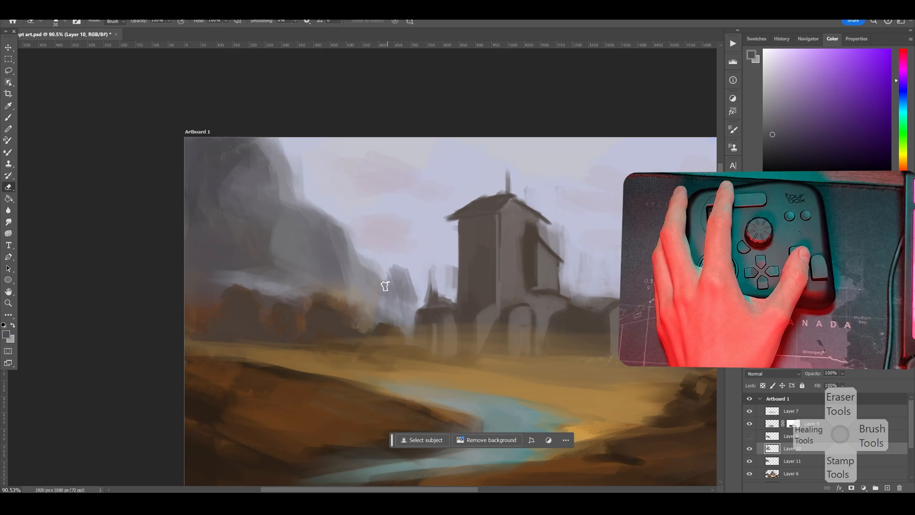
scroll(386, 286, "up", 3)
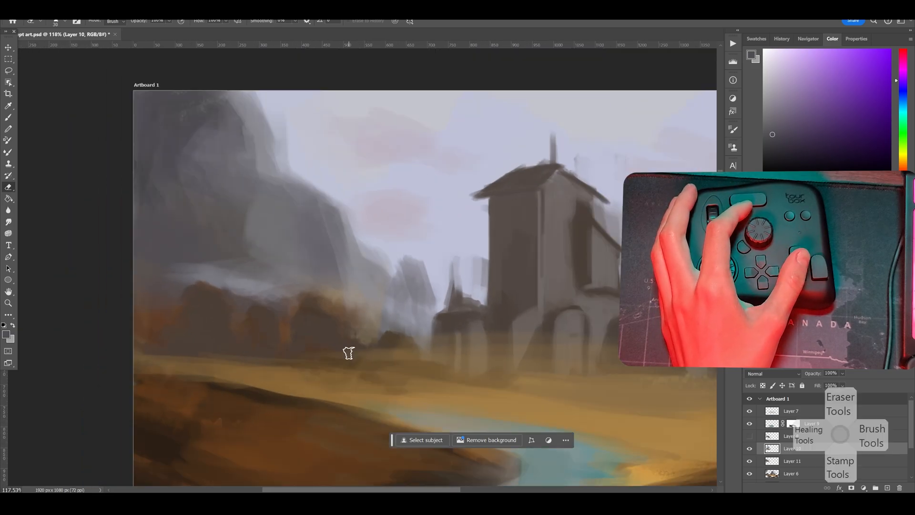
Step: On Layer 10, paint sampled dark brown along the base of the left trees with a 50 px brush
key("b")
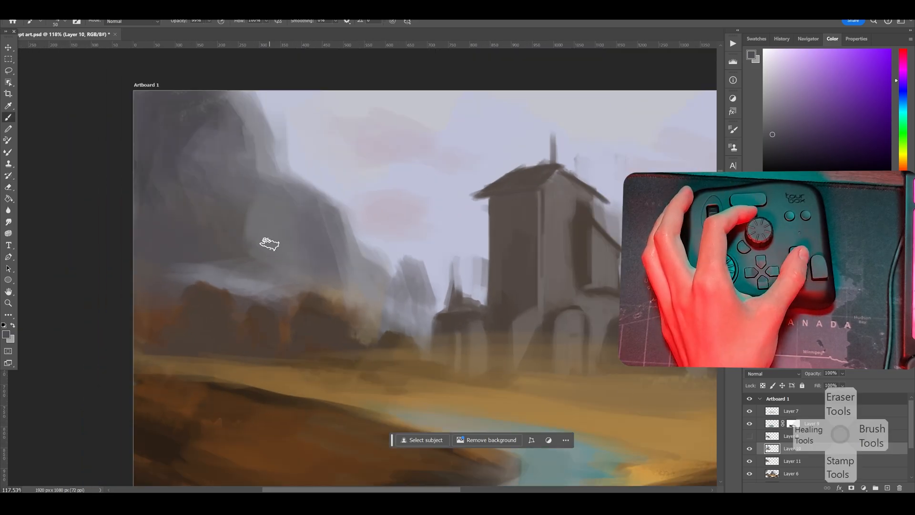
scroll(316, 320, "up", 5)
left_click(320, 341, "alt")
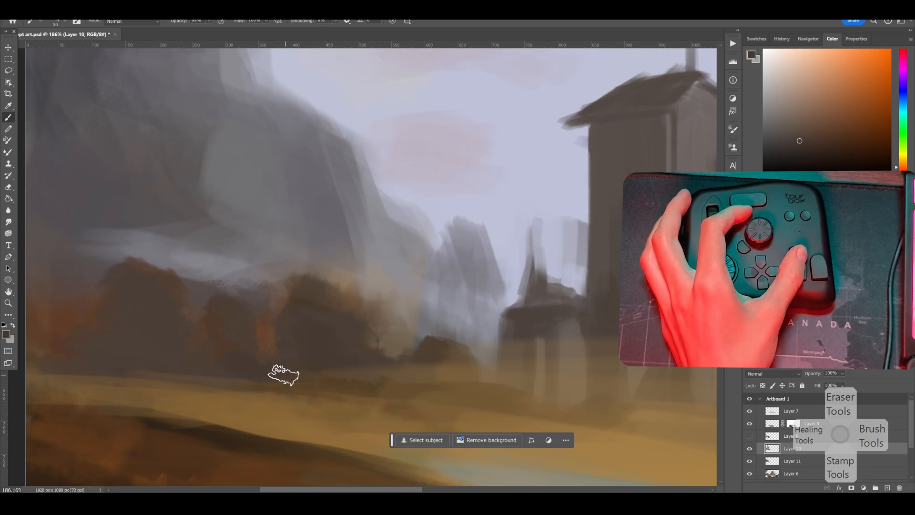
scroll(131, 327, "down", 8)
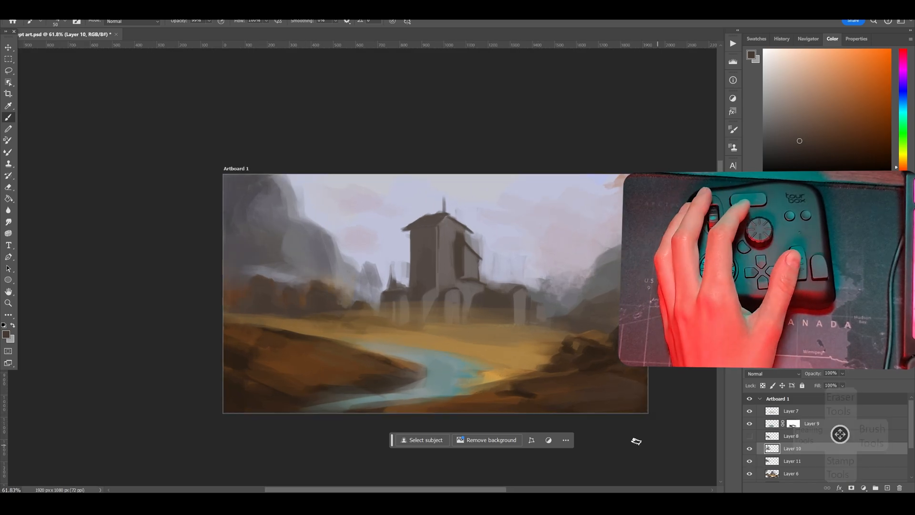
Step: On Layer 11, soften the lower left cliff with muted teal-grey using a 300 px brush
left_click(767, 461)
scroll(371, 324, "up", 3)
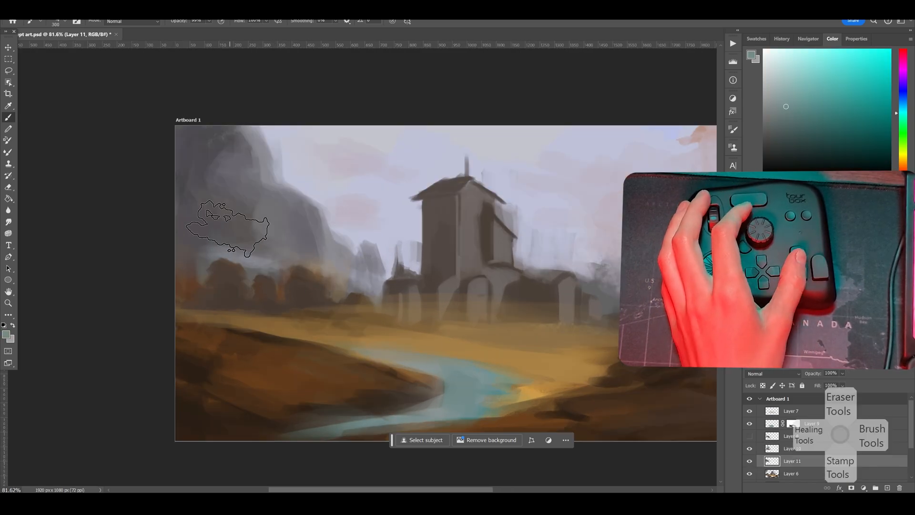